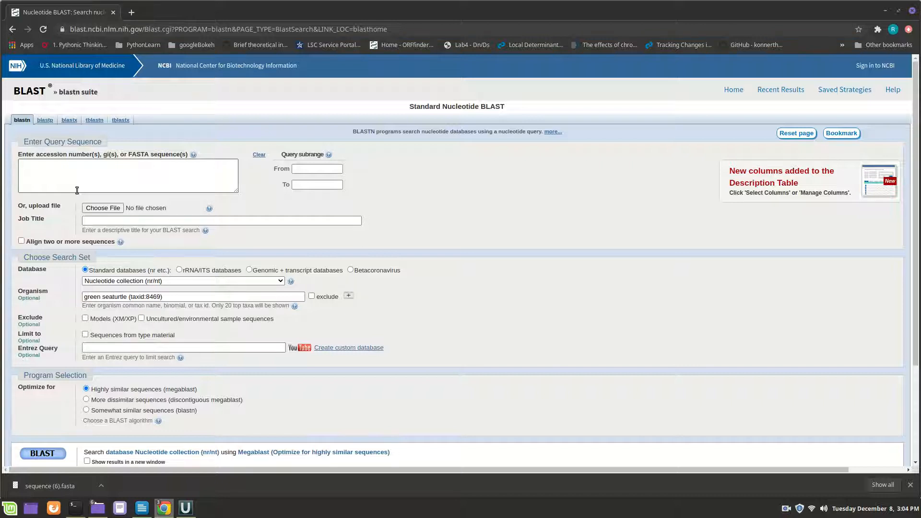
# Upload lastgeneLG.fasta from the Desktop as the query and run the megablast search limited to green seaturtle (taxid:8469).
pyautogui.click(103, 208)
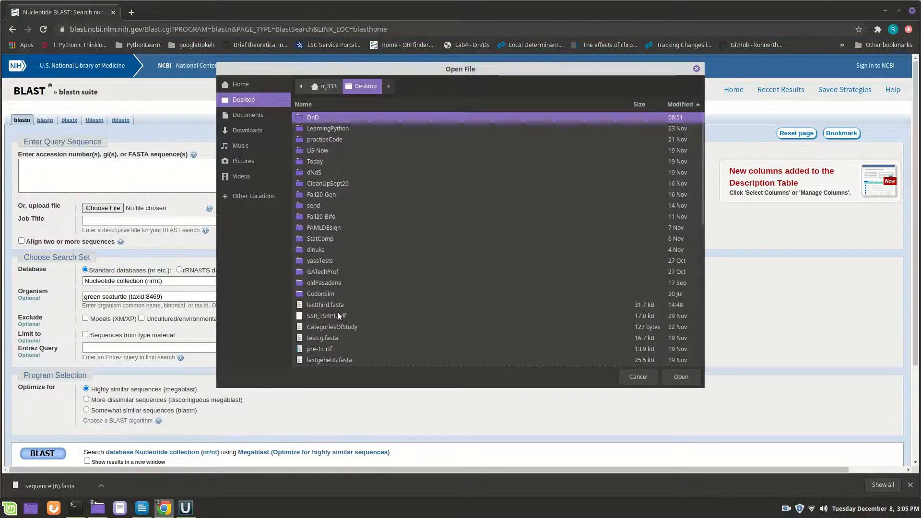
pyautogui.scroll(-1, 338, 316)
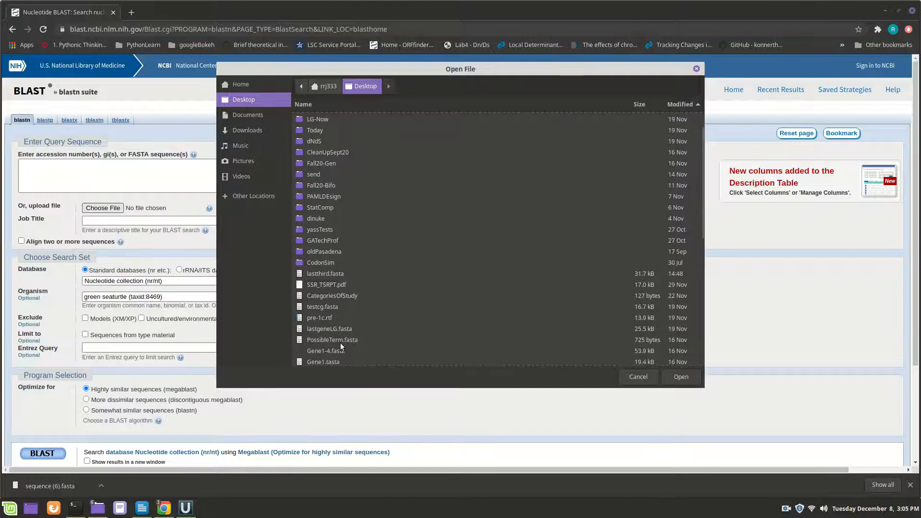
pyautogui.click(318, 330)
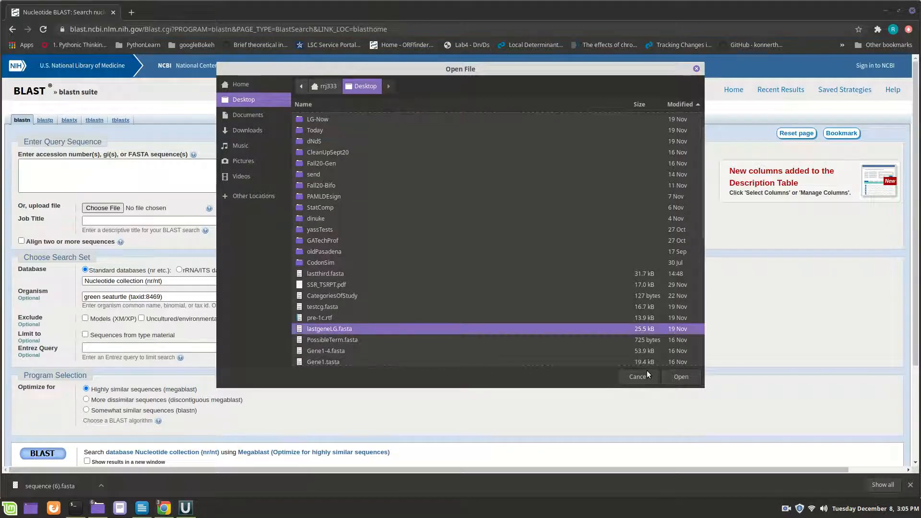
pyautogui.click(674, 378)
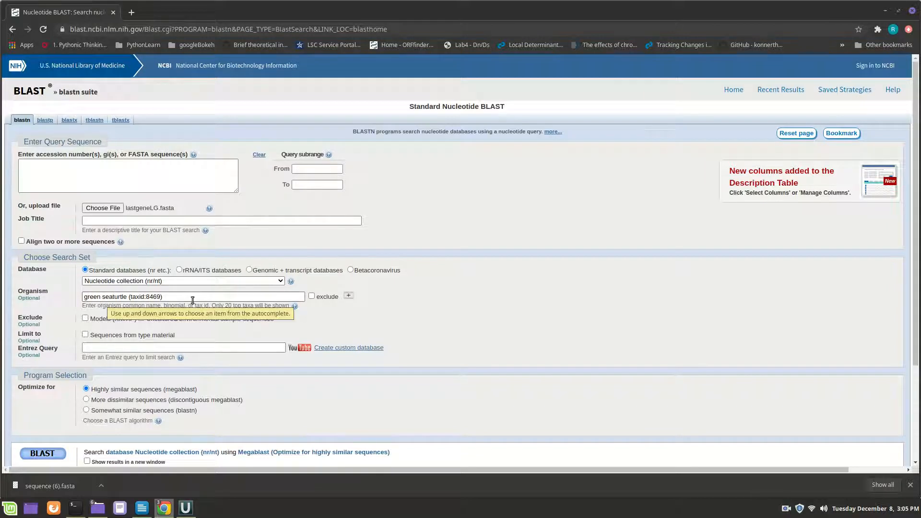
pyautogui.click(166, 298)
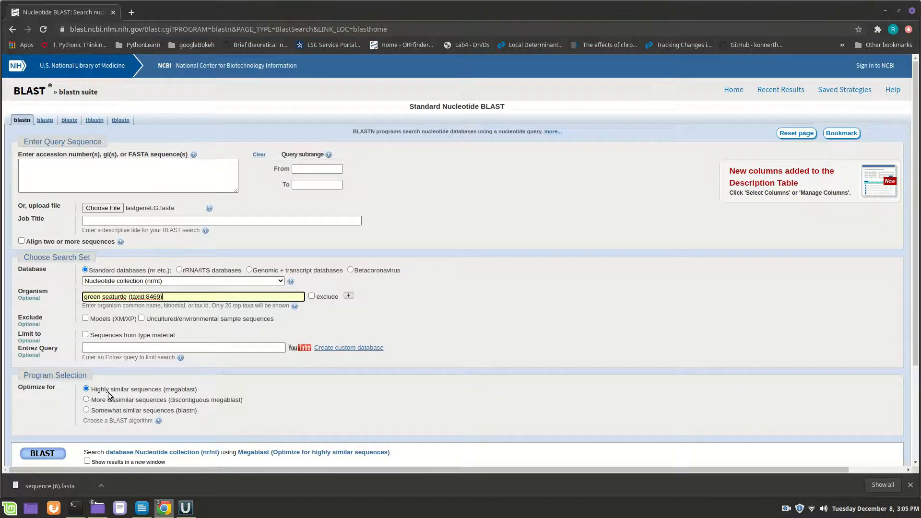
pyautogui.click(42, 454)
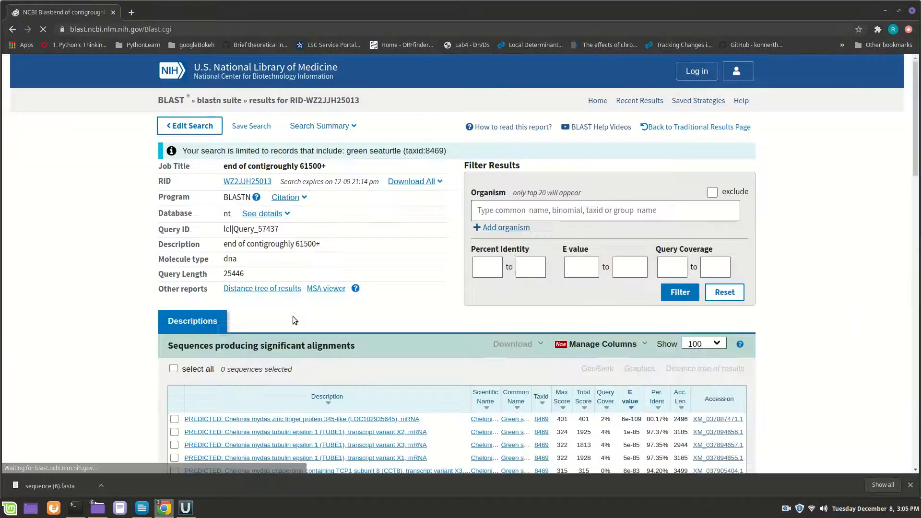
# Open the record of the Chelonia mydas tubulin epsilon 1 (TUBE1) transcript variant X2 mRNA hit and show it in FASTA format.
pyautogui.scroll(-5, 294, 320)
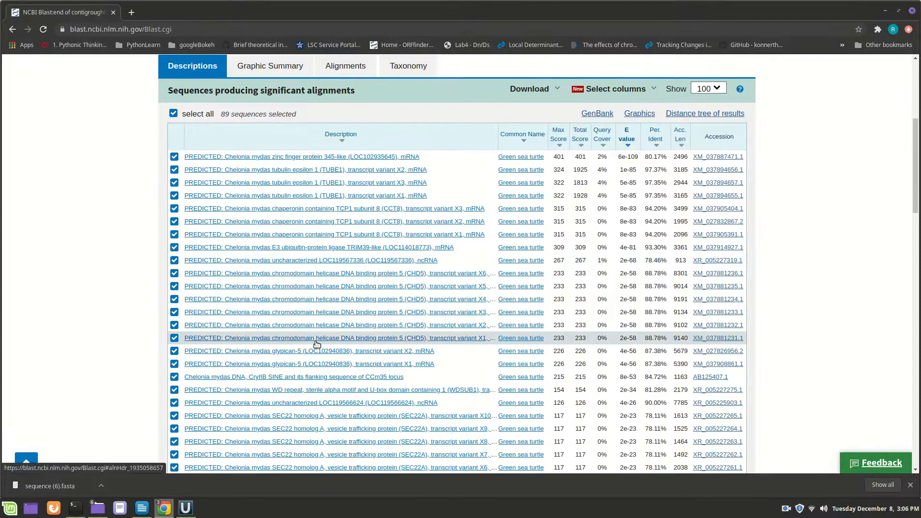
pyautogui.scroll(3, 315, 341)
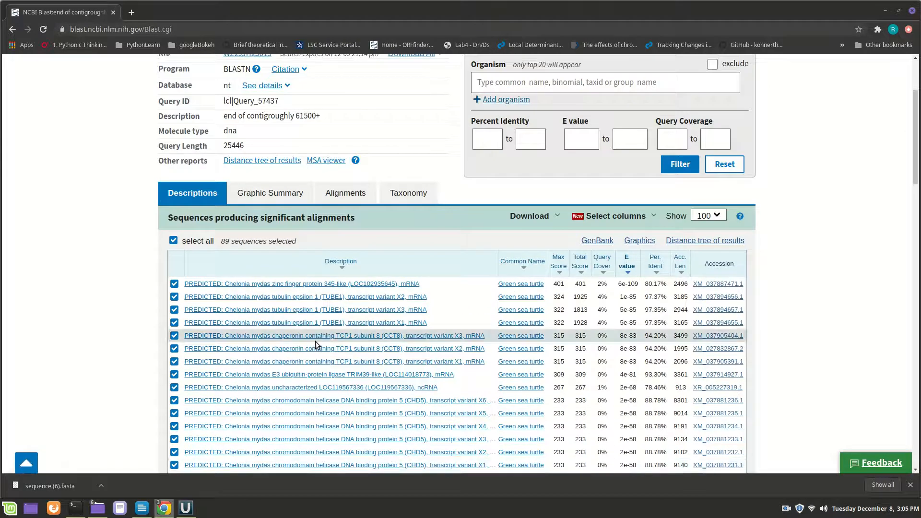
pyautogui.scroll(1, 315, 341)
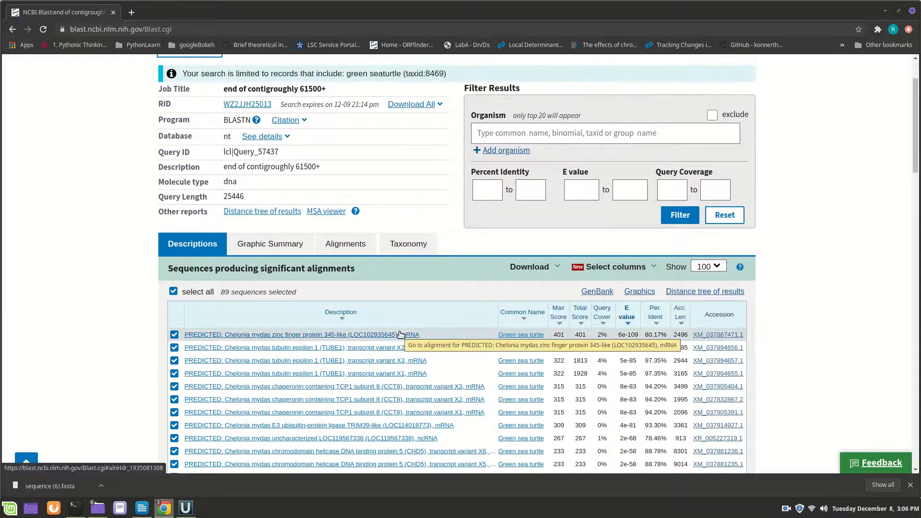
pyautogui.scroll(-1, 400, 335)
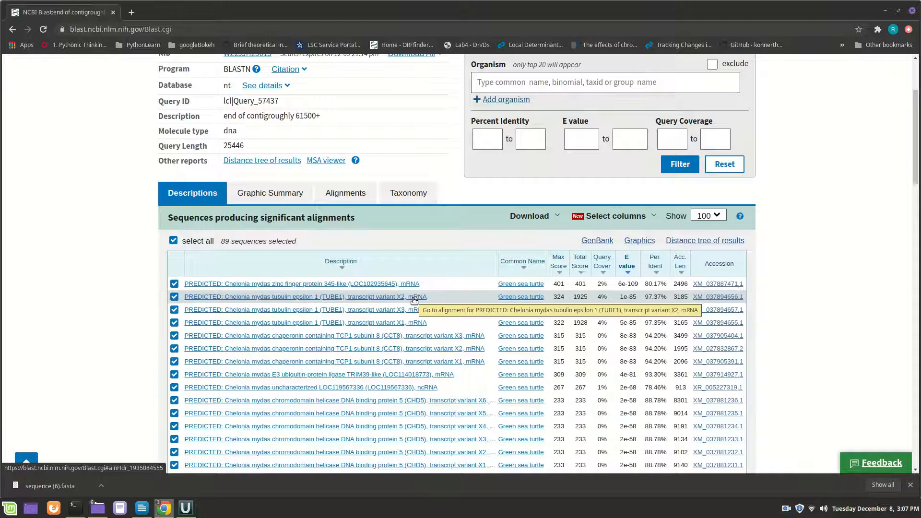
pyautogui.click(716, 297)
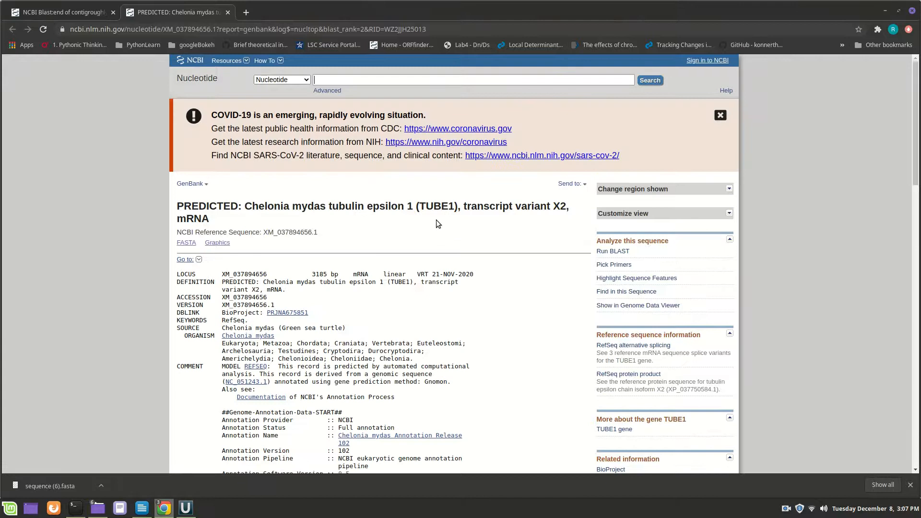
pyautogui.click(192, 245)
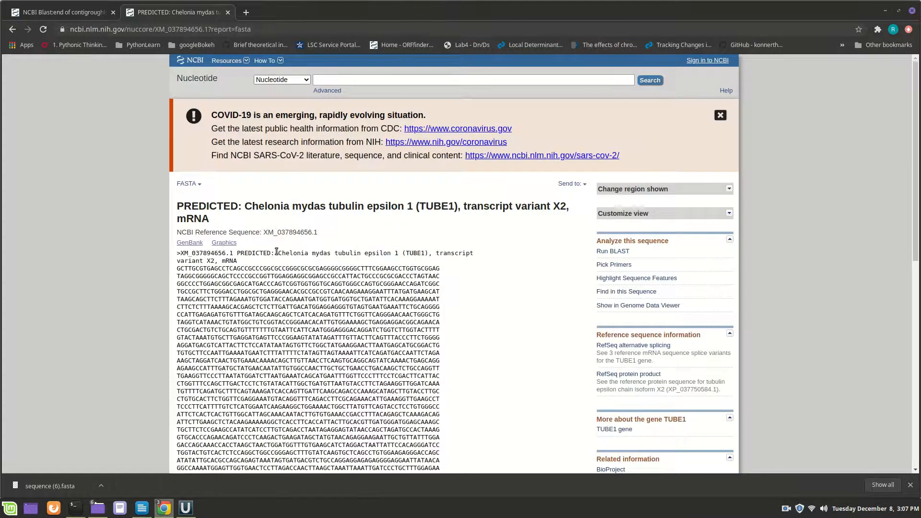
# Download the complete TUBE1 transcript variant X2 record as a FASTA file.
pyautogui.click(570, 184)
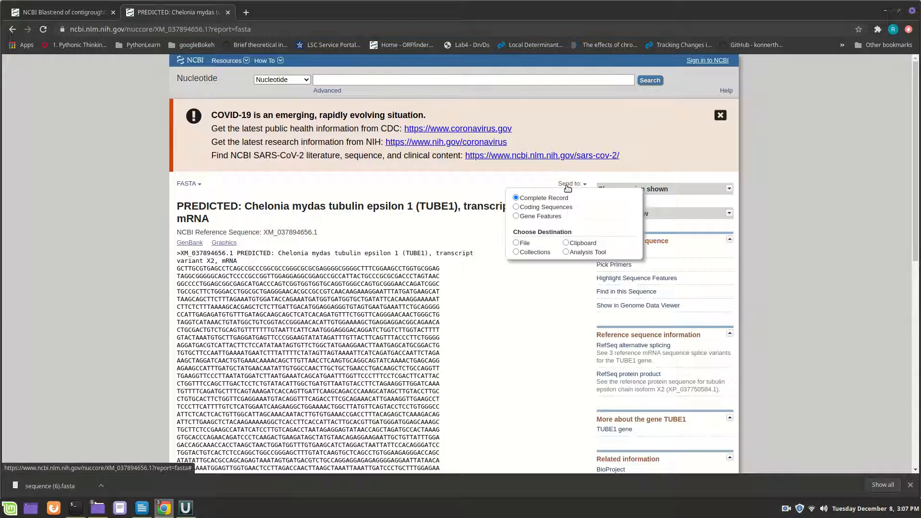
pyautogui.click(516, 243)
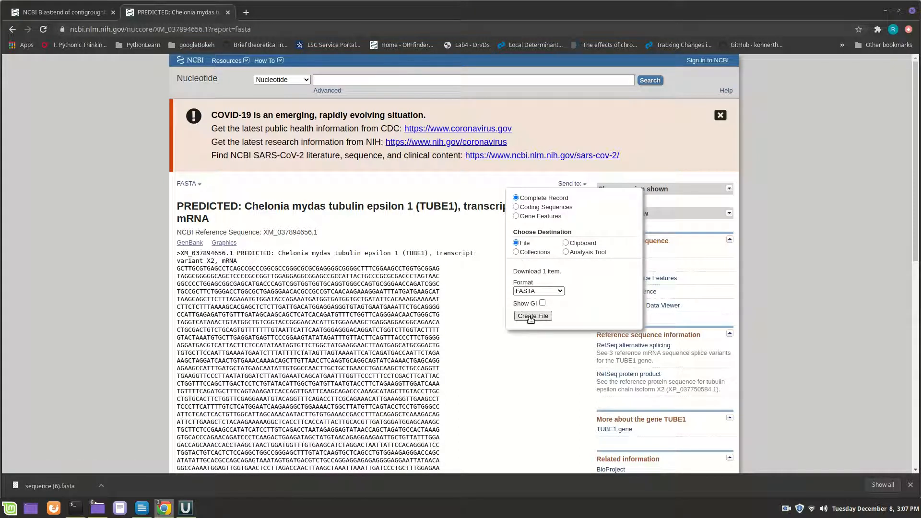
pyautogui.click(530, 316)
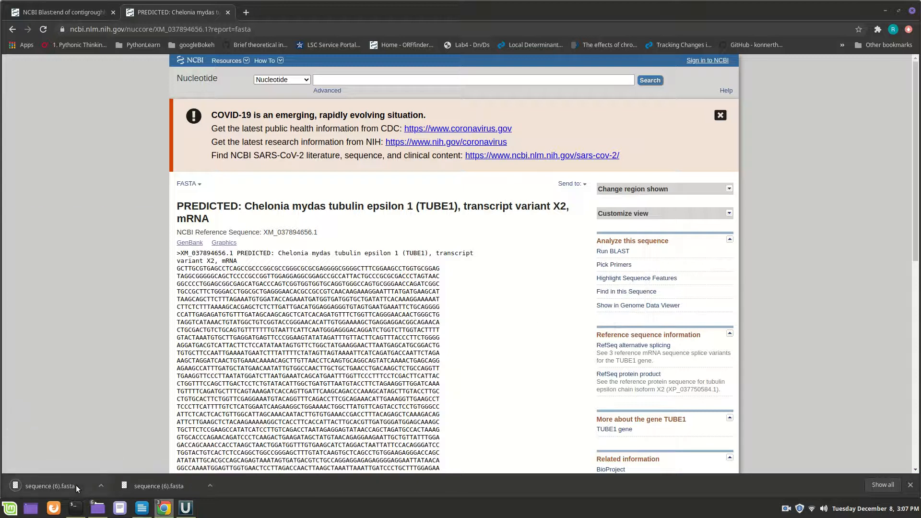
# Show the downloaded sequence (6).fasta in its folder and rename it GST-Tube1.fasta.
pyautogui.click(99, 486)
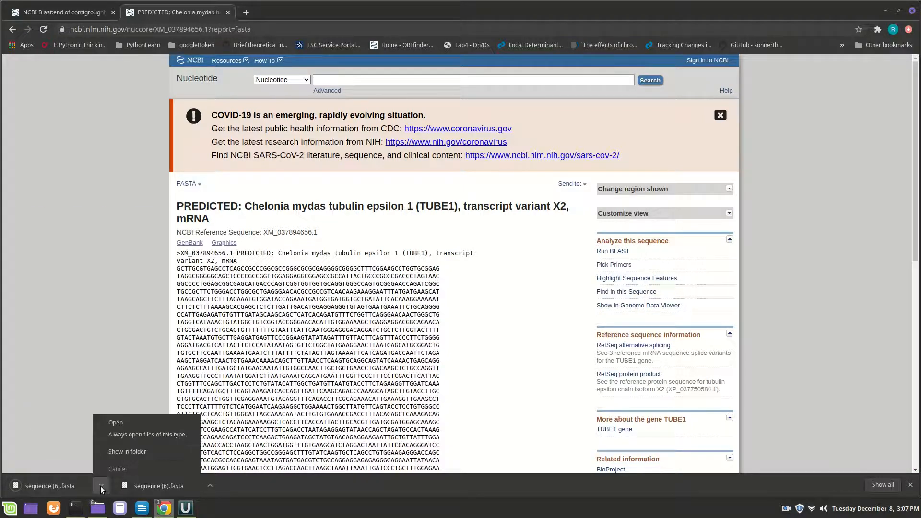
pyautogui.click(116, 448)
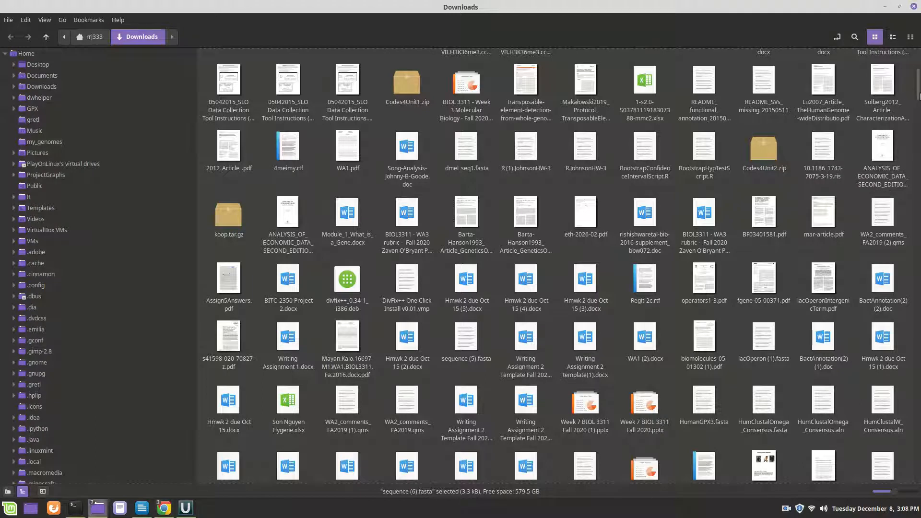
pyautogui.moveTo(920, 96); pyautogui.dragTo(917, 57)
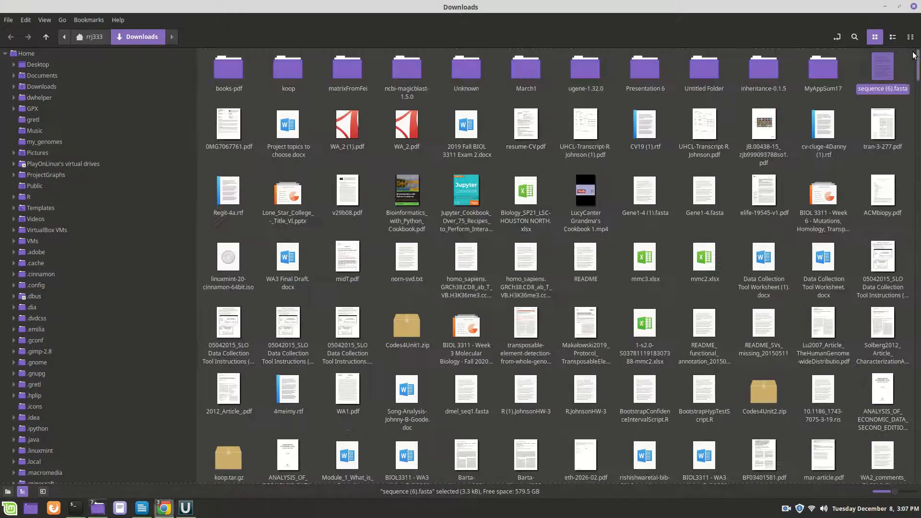
pyautogui.rightClick(884, 74)
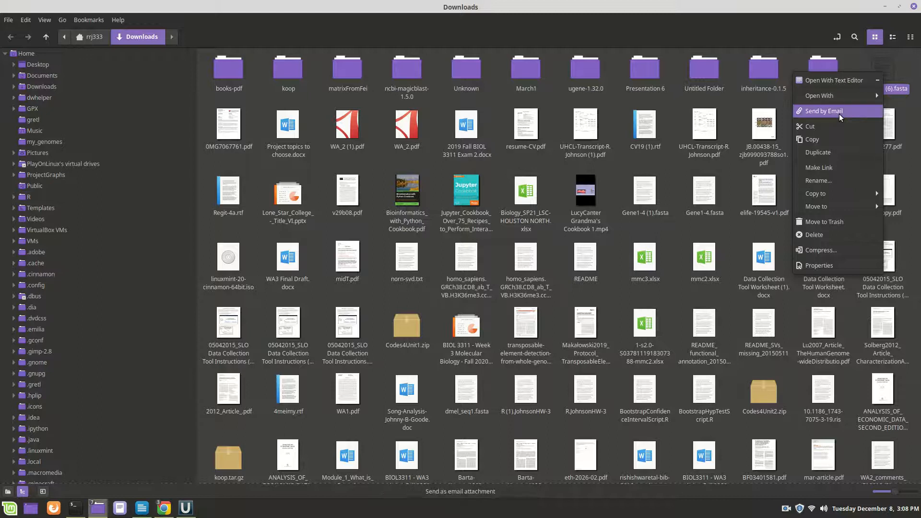
pyautogui.click(815, 181)
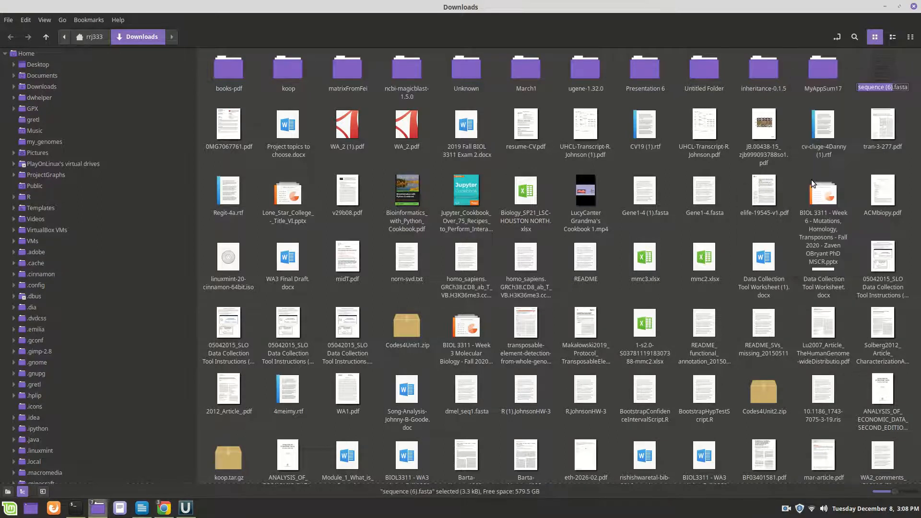
pyautogui.write('GS')
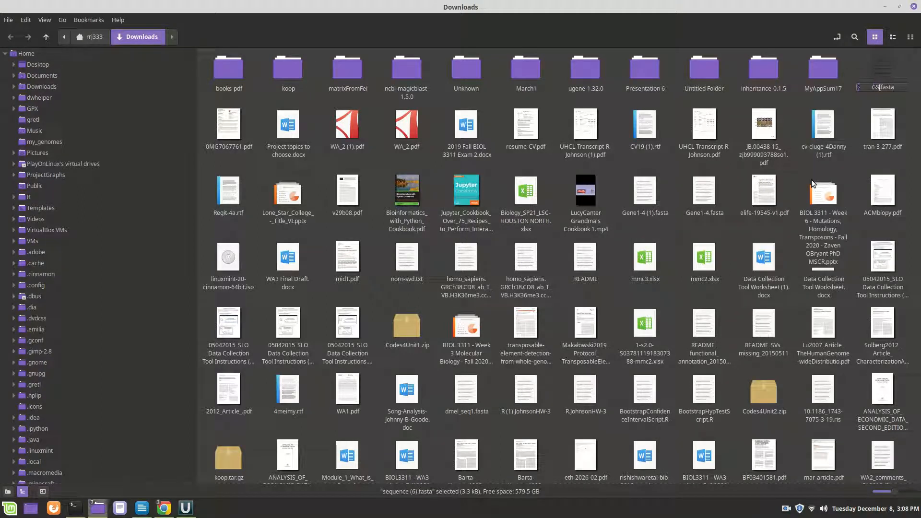
pyautogui.write('T')
pyautogui.write('-')
pyautogui.write('Tub')
pyautogui.write('u')
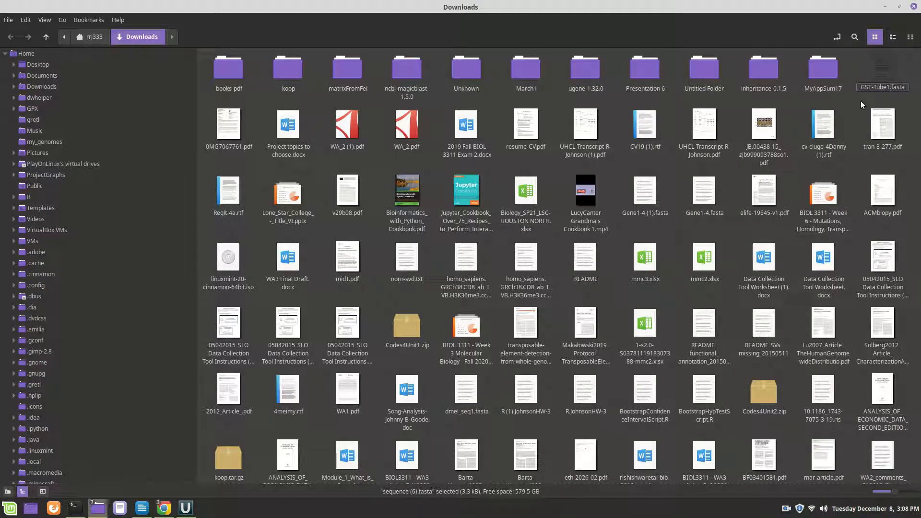
pyautogui.press('Return')
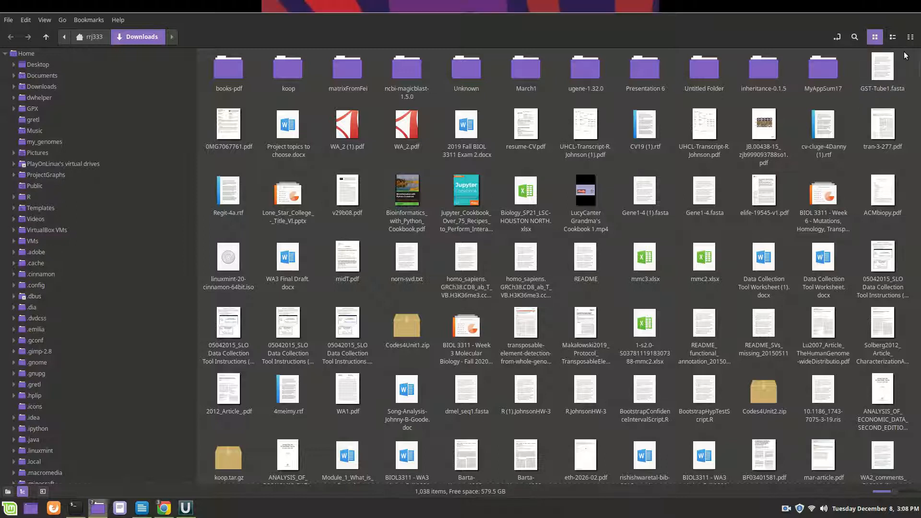
# Move GST-Tube1.fasta from the Downloads folder to the desktop, minimizing the open windows to reach it.
pyautogui.rightClick(881, 70)
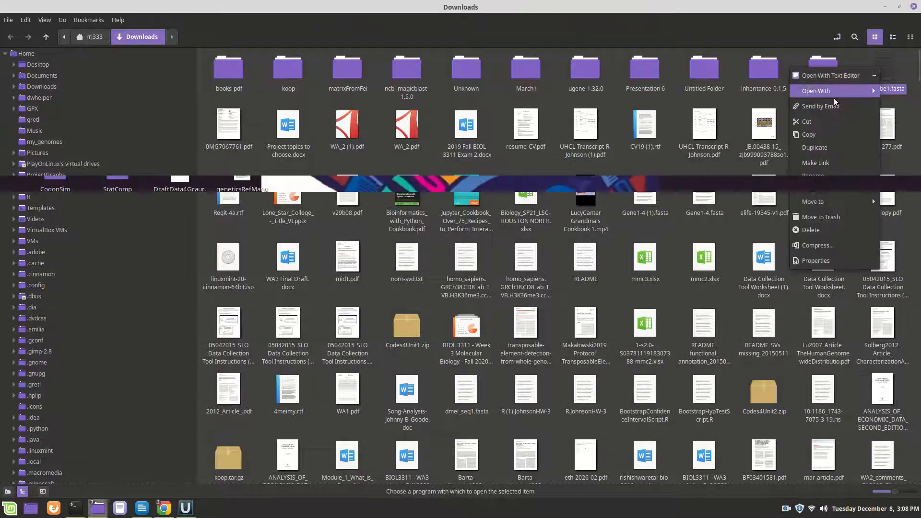
pyautogui.click(811, 122)
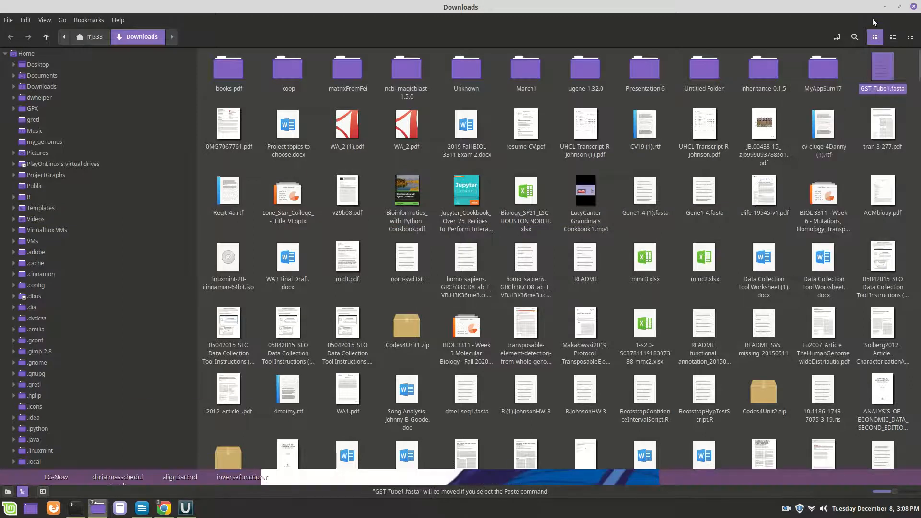
pyautogui.click(885, 7)
pyautogui.click(885, 8)
pyautogui.click(885, 9)
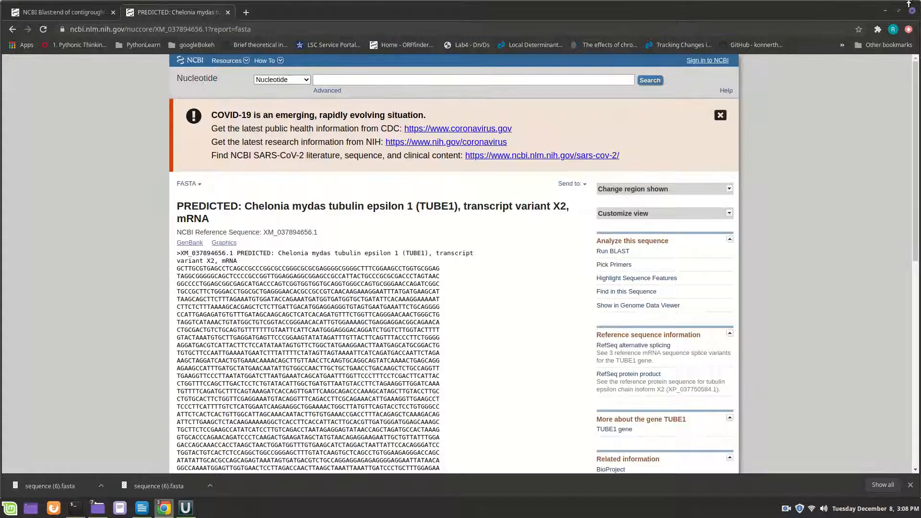
pyautogui.click(885, 12)
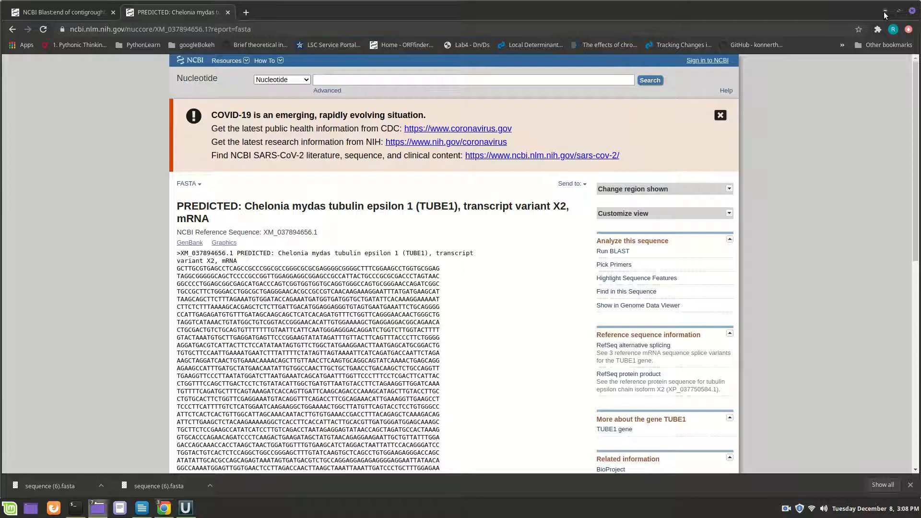
pyautogui.click(885, 14)
pyautogui.click(883, 12)
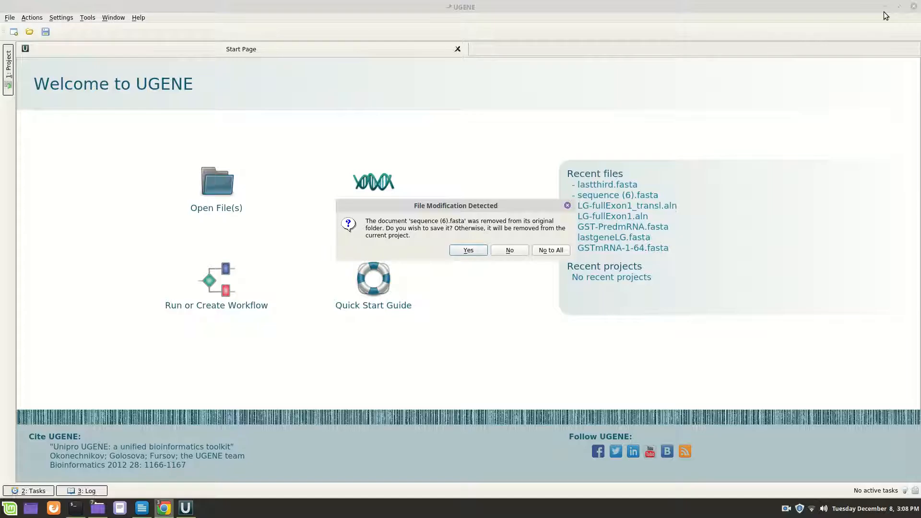
pyautogui.click(885, 7)
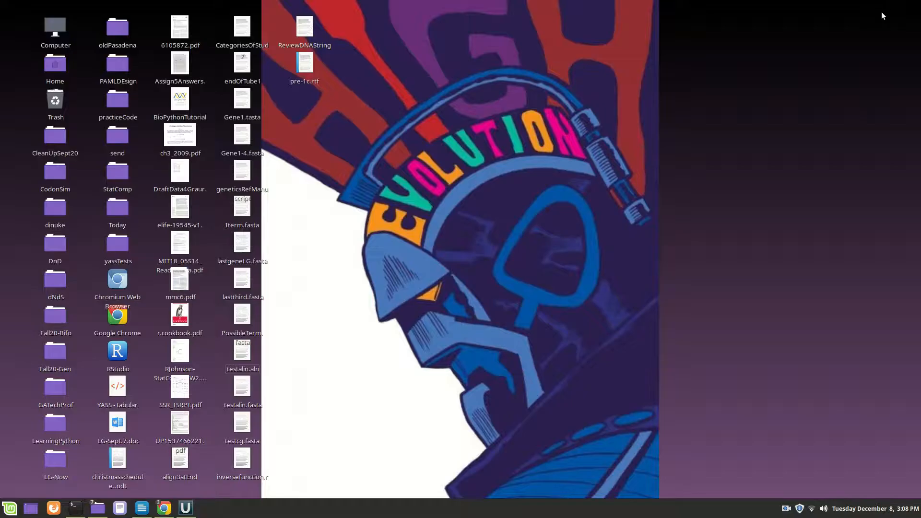
pyautogui.rightClick(373, 232)
pyautogui.click(376, 335)
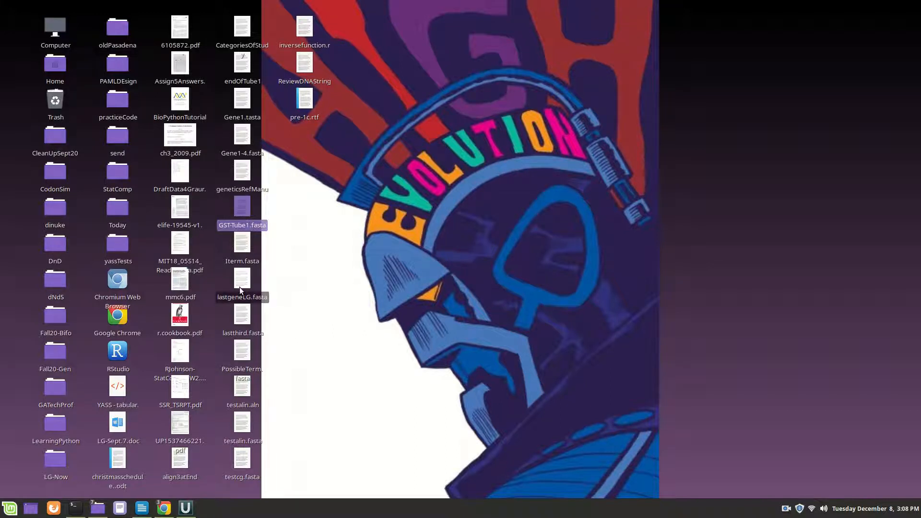
# Switch to UGENE and decline to save the removed document sequence (6).fasta.
pyautogui.click(186, 507)
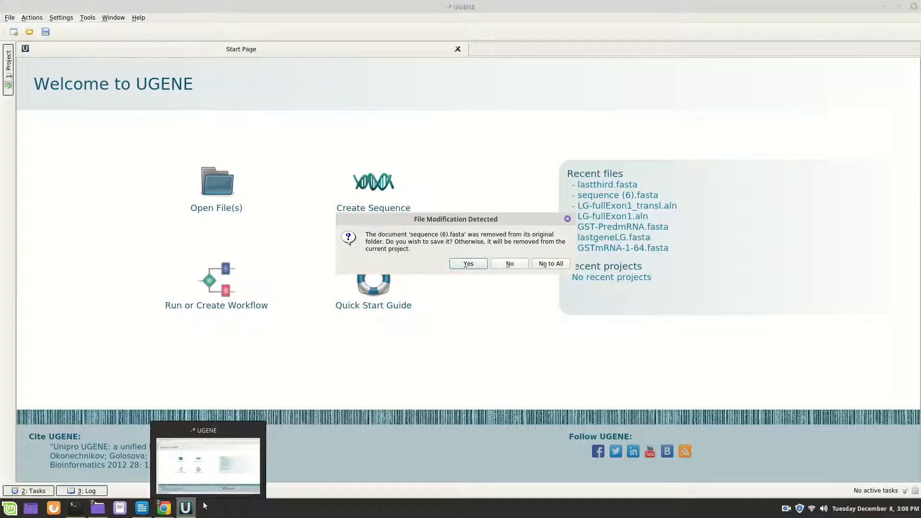
pyautogui.click(510, 265)
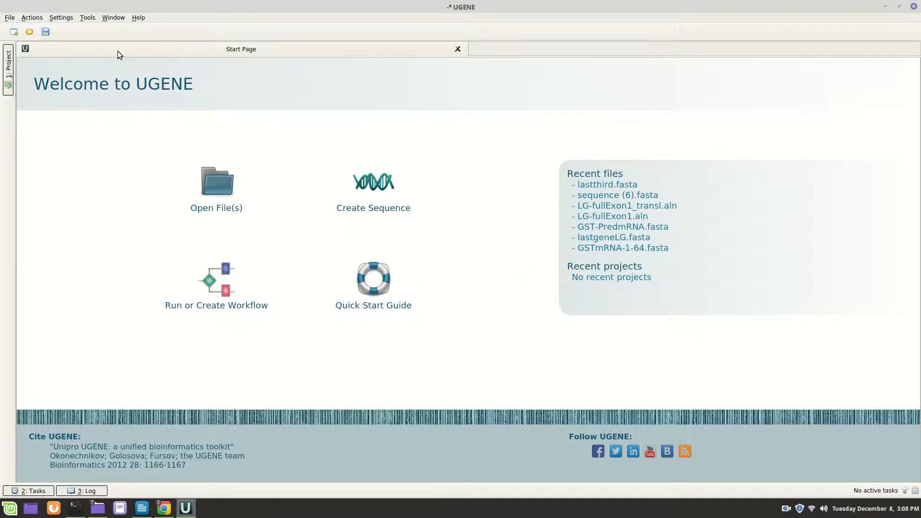
# Start a new dotplot and choose lastgeneLG.fasta from the Desktop folder as the first sequence file.
pyautogui.click(87, 18)
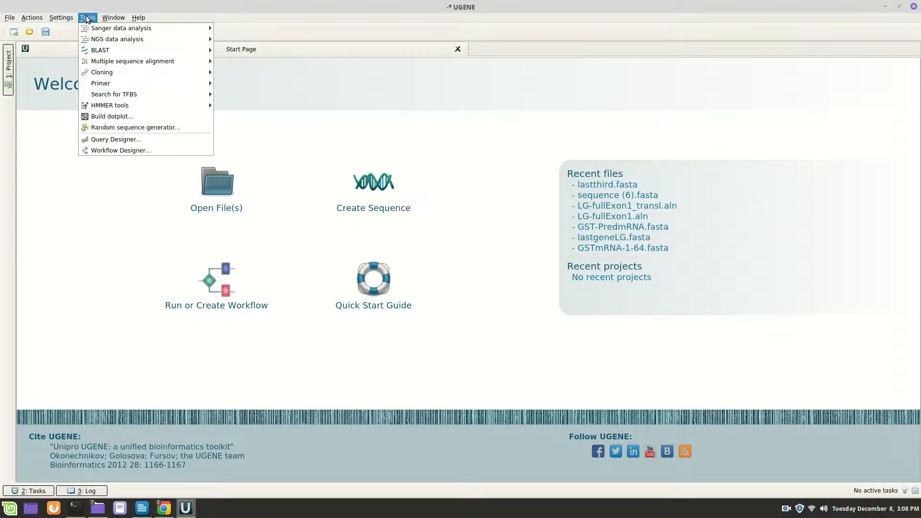
pyautogui.click(94, 117)
pyautogui.click(558, 206)
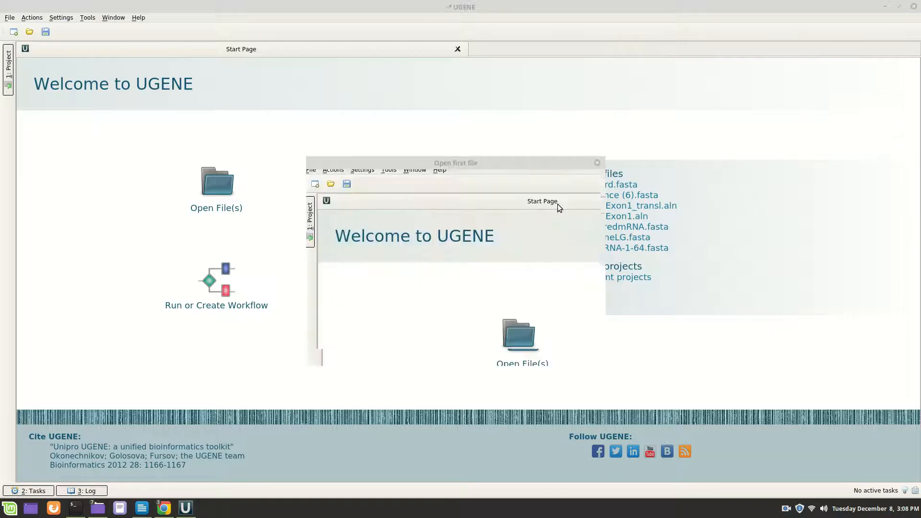
pyautogui.scroll(-2, 395, 281)
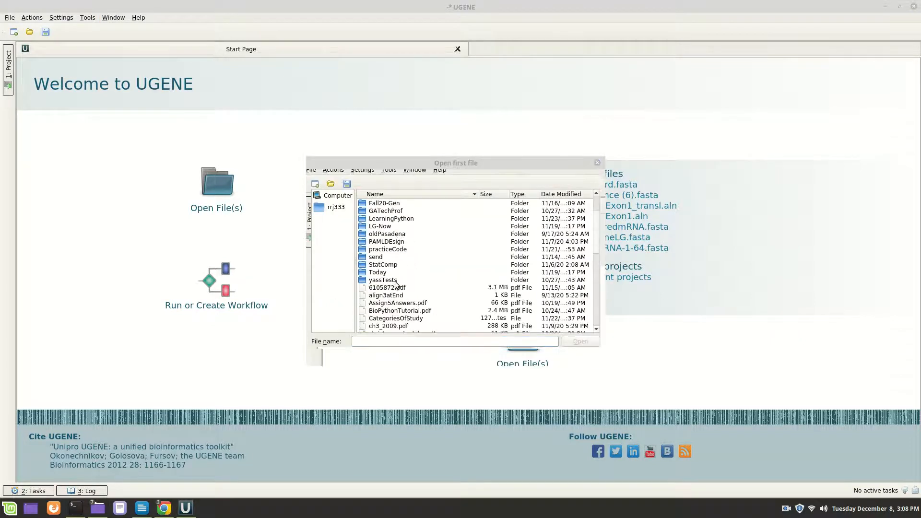
pyautogui.scroll(-2, 395, 283)
pyautogui.scroll(-1, 396, 284)
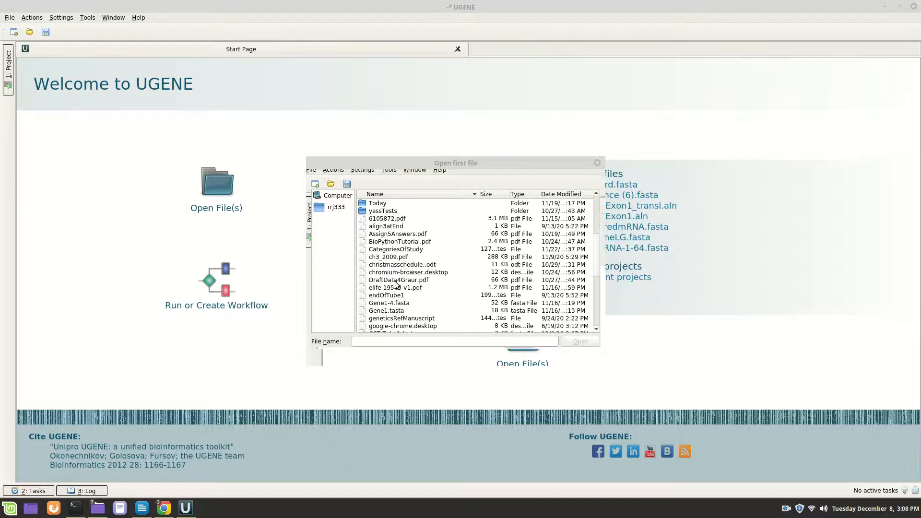
pyautogui.scroll(-3, 396, 285)
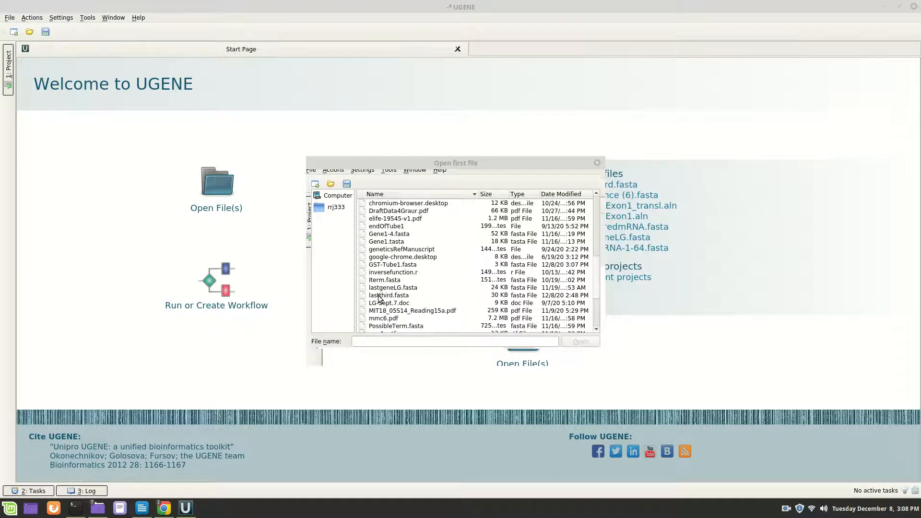
pyautogui.click(380, 291)
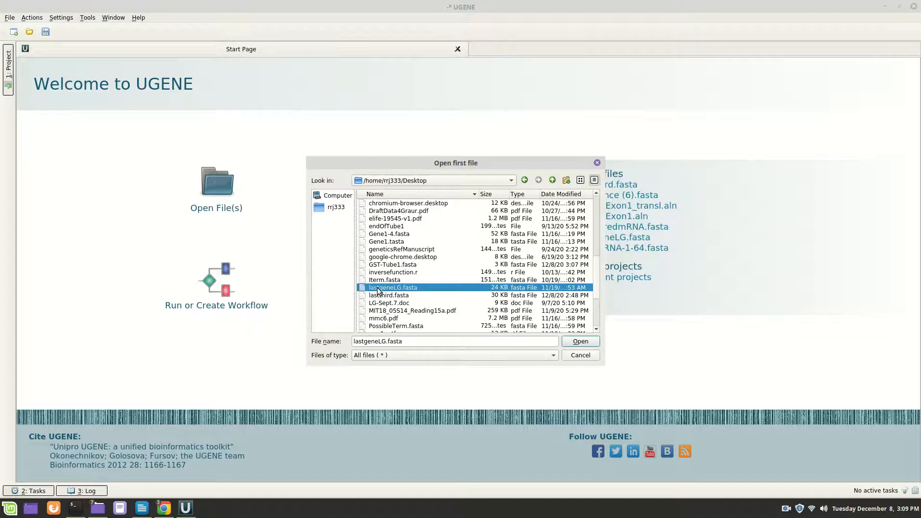
pyautogui.click(580, 342)
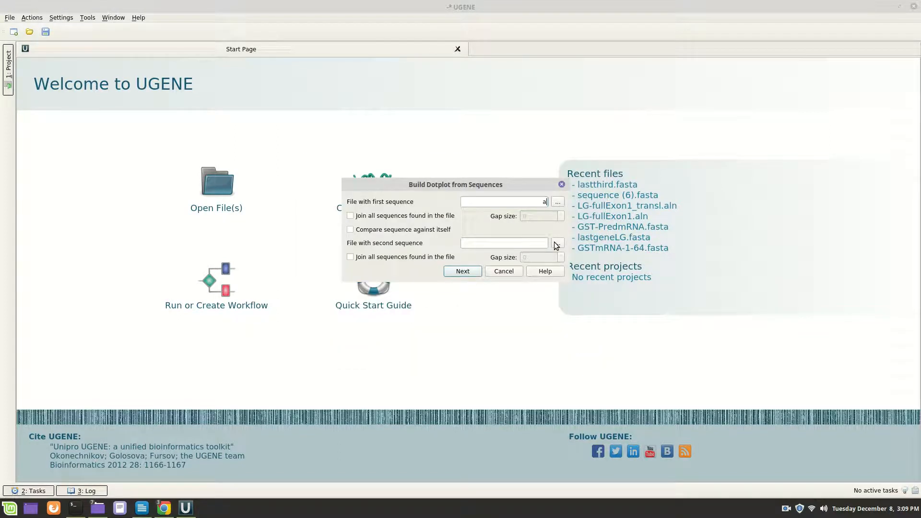
# Choose GreenSeaTurtleTube1.fasta from the LG-Now folder as the dotplot's second sequence file.
pyautogui.click(557, 244)
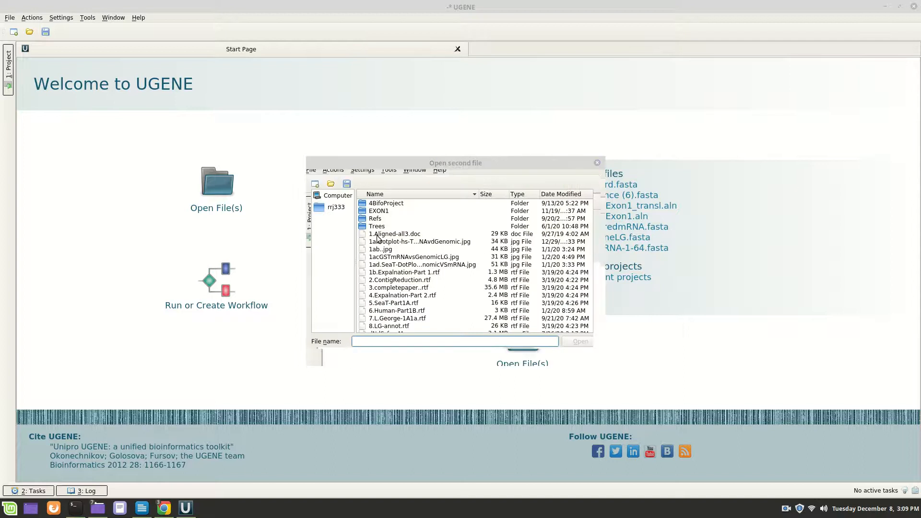
pyautogui.scroll(-1, 378, 239)
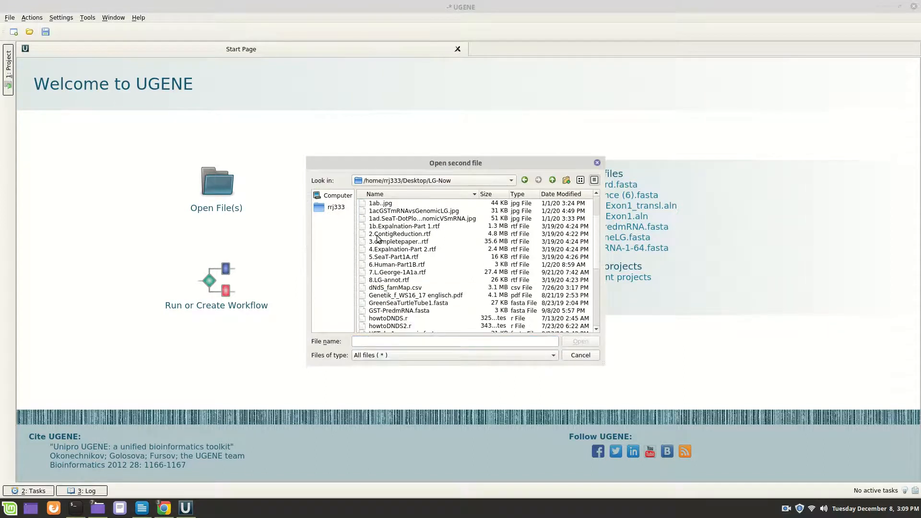
pyautogui.scroll(-1, 378, 239)
pyautogui.scroll(-1, 378, 238)
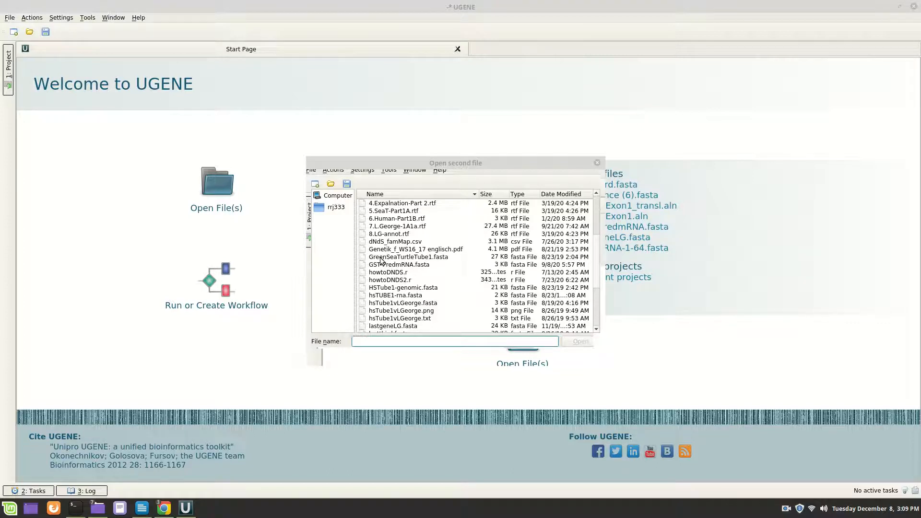
pyautogui.scroll(4, 382, 261)
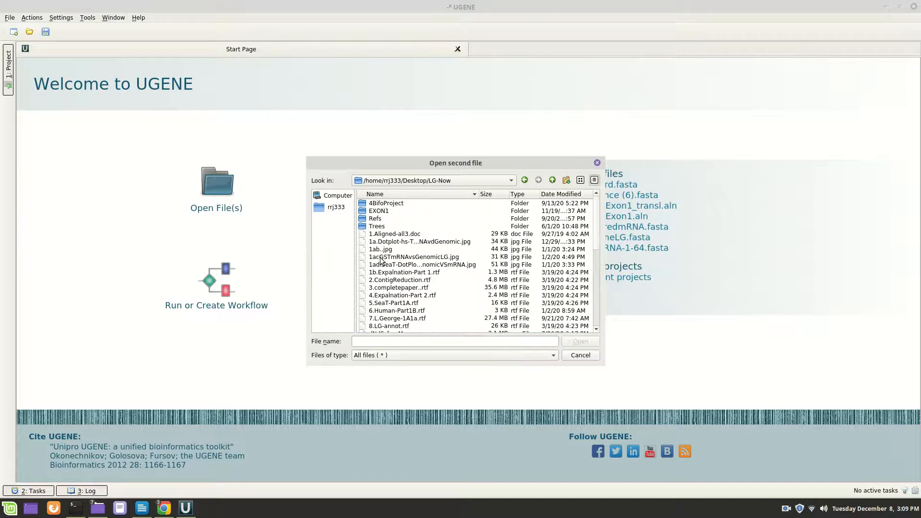
pyautogui.scroll(-2, 382, 261)
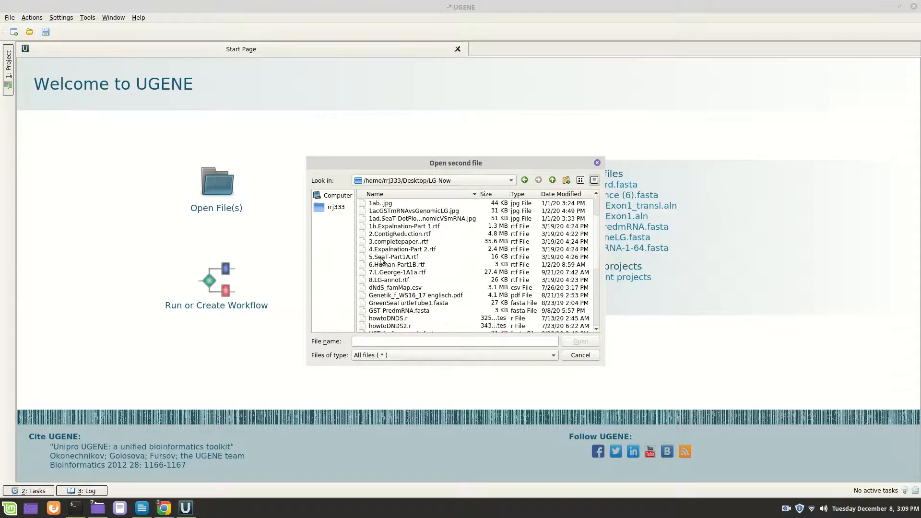
pyautogui.scroll(-2, 381, 261)
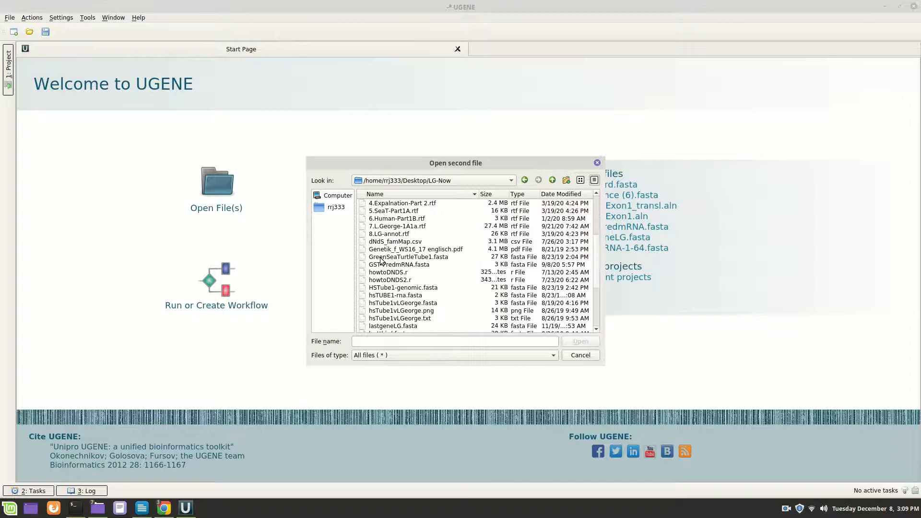
pyautogui.scroll(-4, 381, 261)
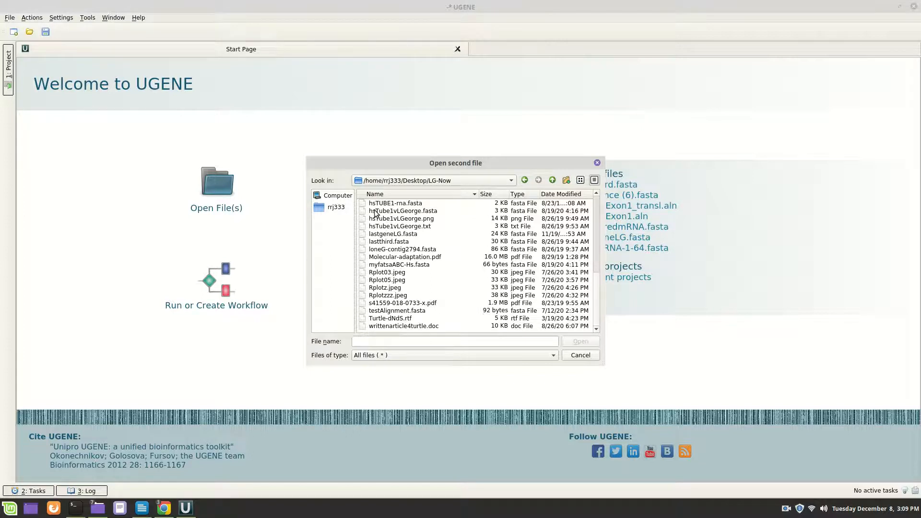
pyautogui.scroll(1, 375, 213)
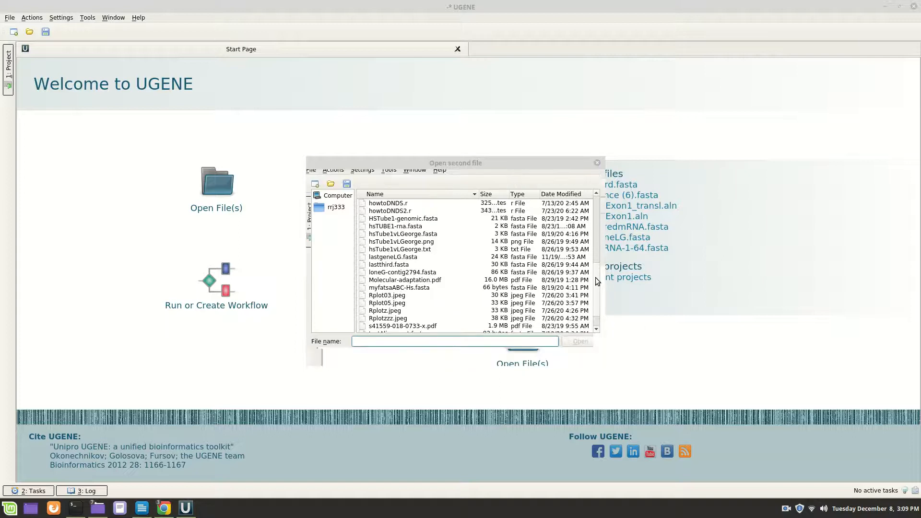
pyautogui.moveTo(595, 277); pyautogui.dragTo(592, 238)
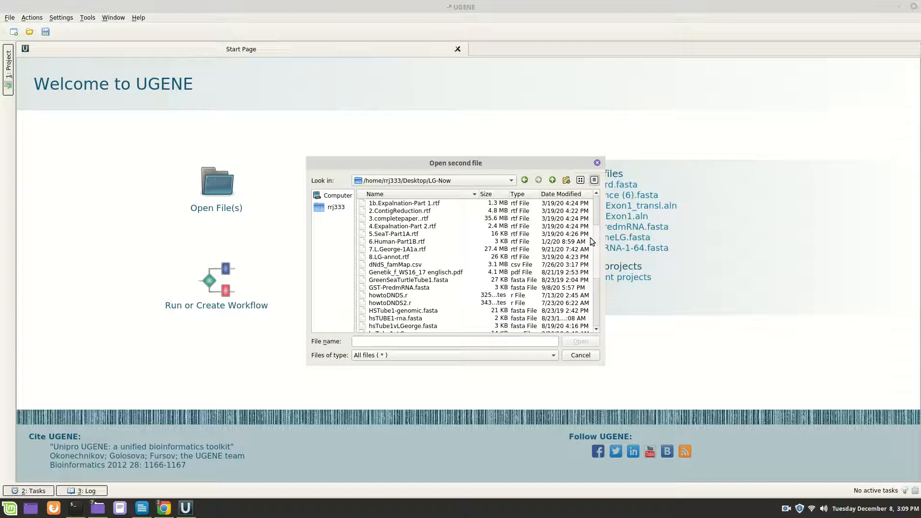
pyautogui.doubleClick(395, 283)
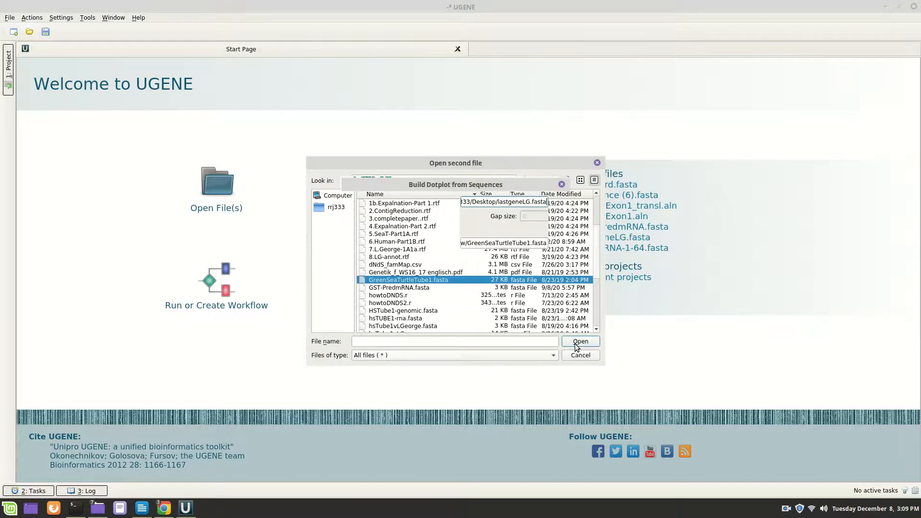
pyautogui.click(576, 345)
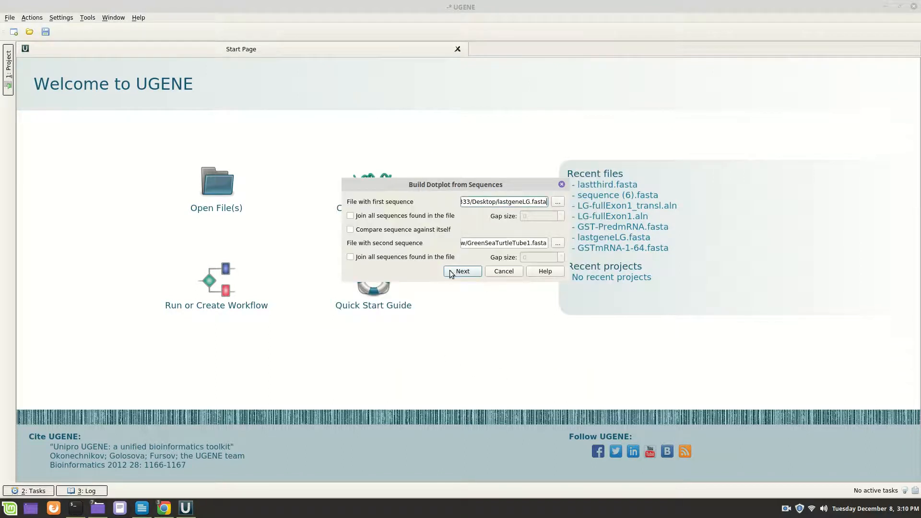
# Build the dotplot with a minimum repeat length of 9 bp and 85% repeats identity, and enlarge its pane vertically.
pyautogui.click(462, 272)
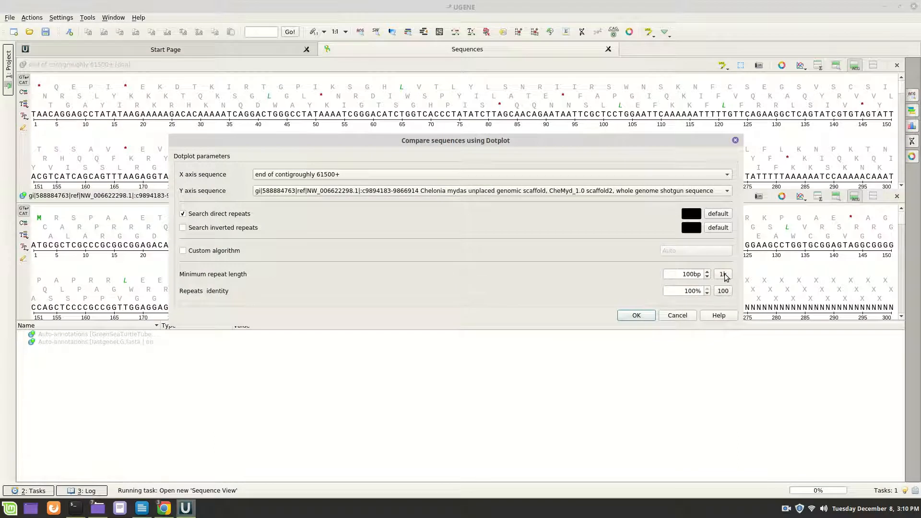
pyautogui.click(706, 294)
pyautogui.click(706, 294)
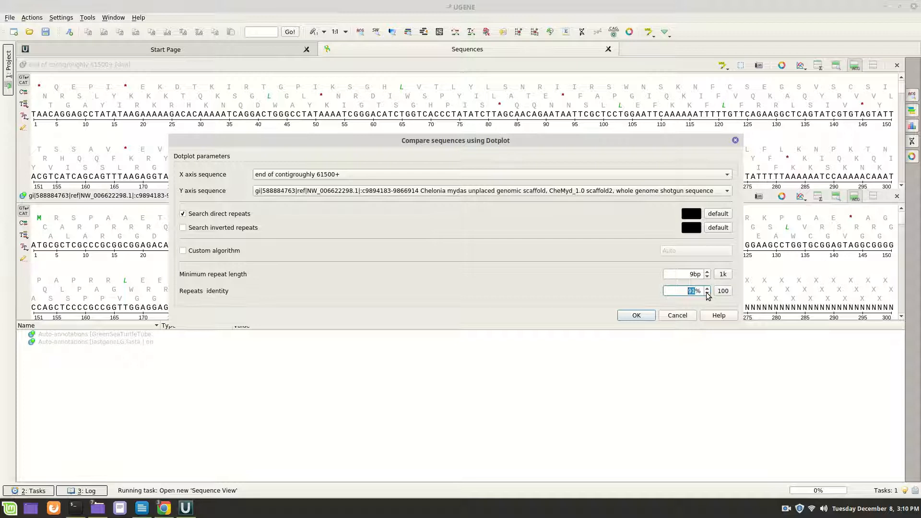
pyautogui.click(706, 295)
pyautogui.click(635, 316)
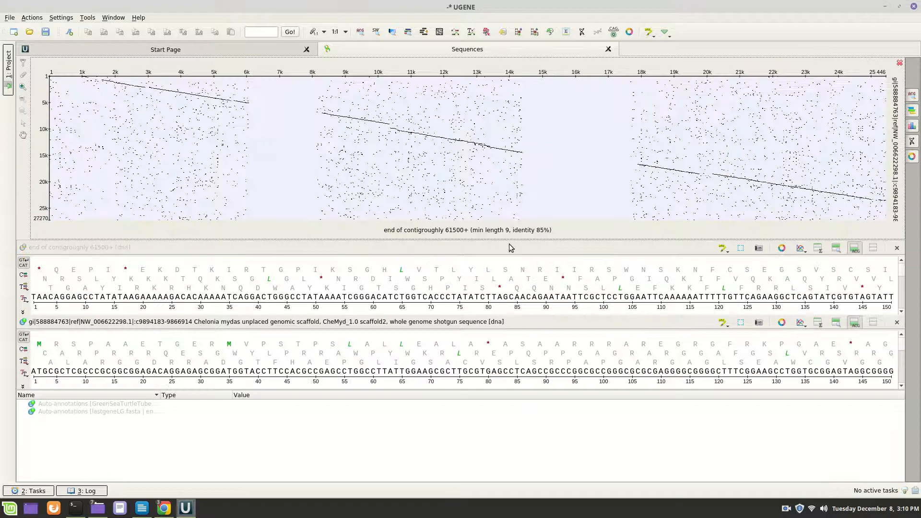
pyautogui.moveTo(504, 239); pyautogui.dragTo(502, 297)
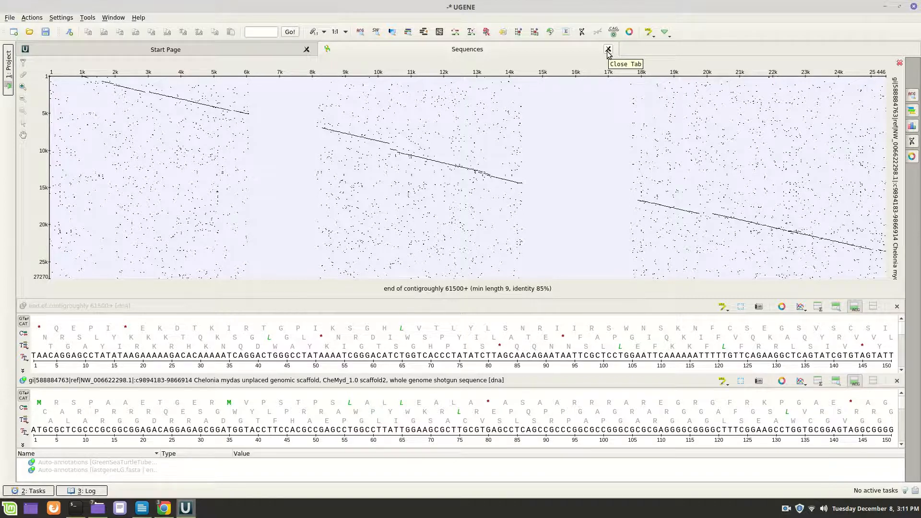
# Close the Sequences view, check the desktop for GST-Tube1.fasta, and return to UGENE.
pyautogui.click(608, 49)
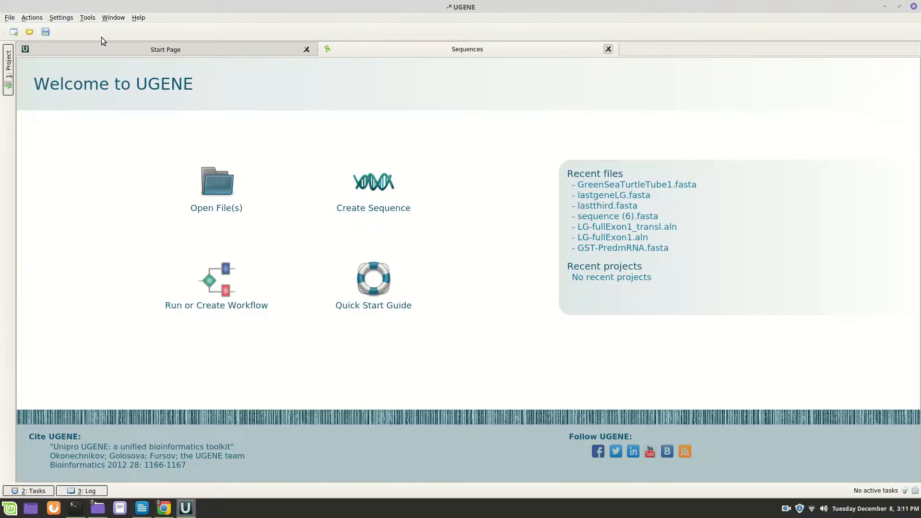
pyautogui.click(886, 7)
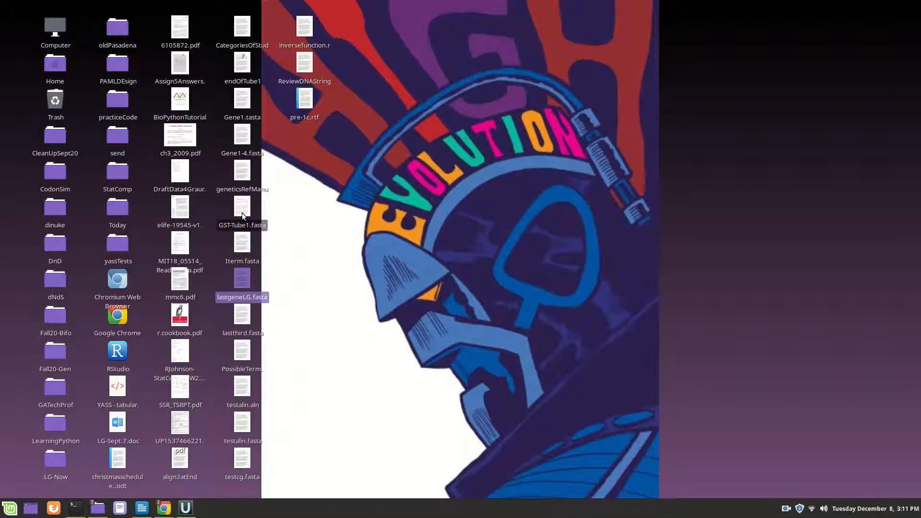
pyautogui.click(185, 508)
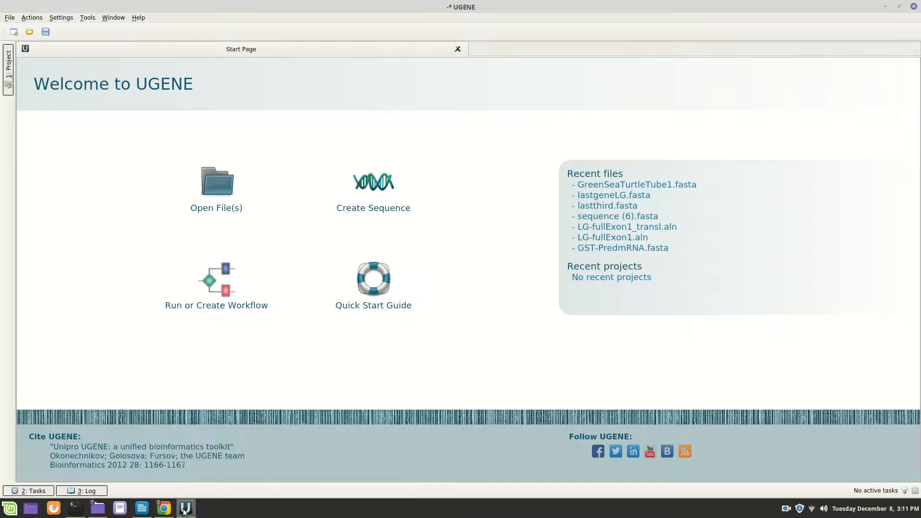
# Start another dotplot with lastgeneLG.fasta from the Desktop folder as the first sequence file.
pyautogui.click(87, 17)
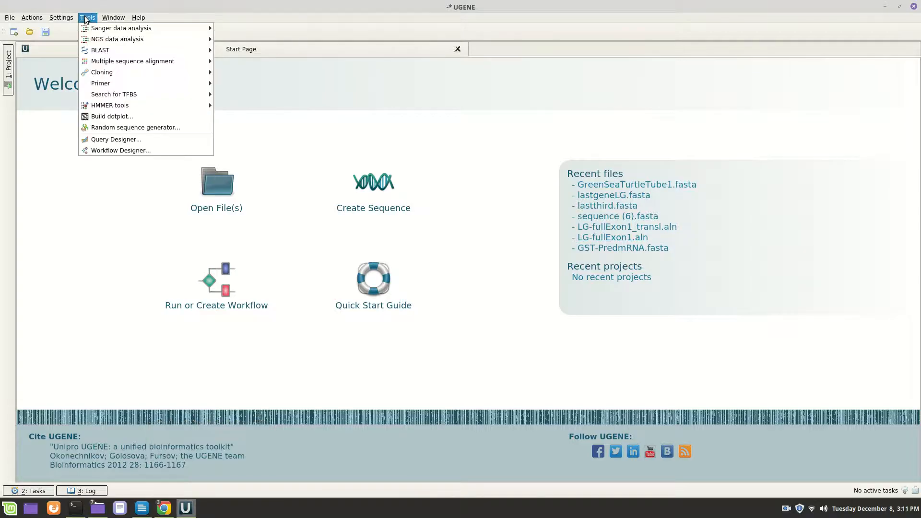
pyautogui.click(108, 117)
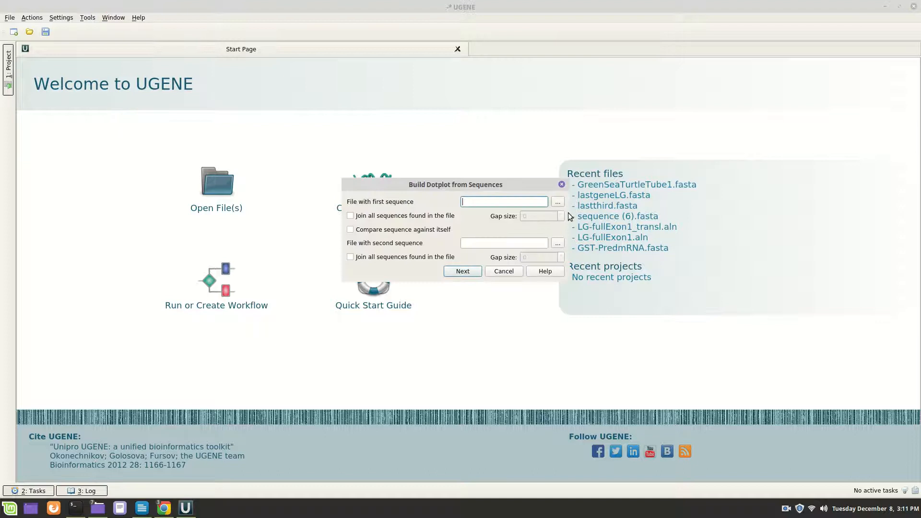
pyautogui.click(557, 203)
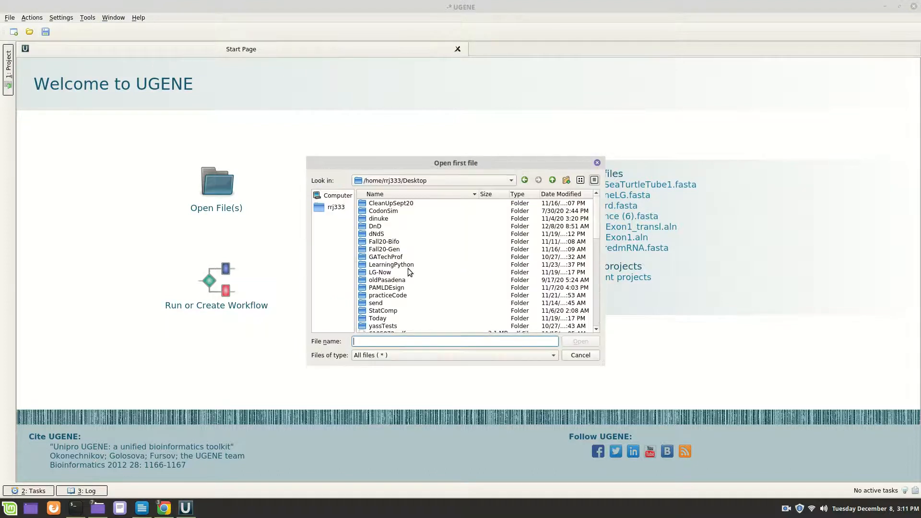
pyautogui.scroll(-1, 408, 268)
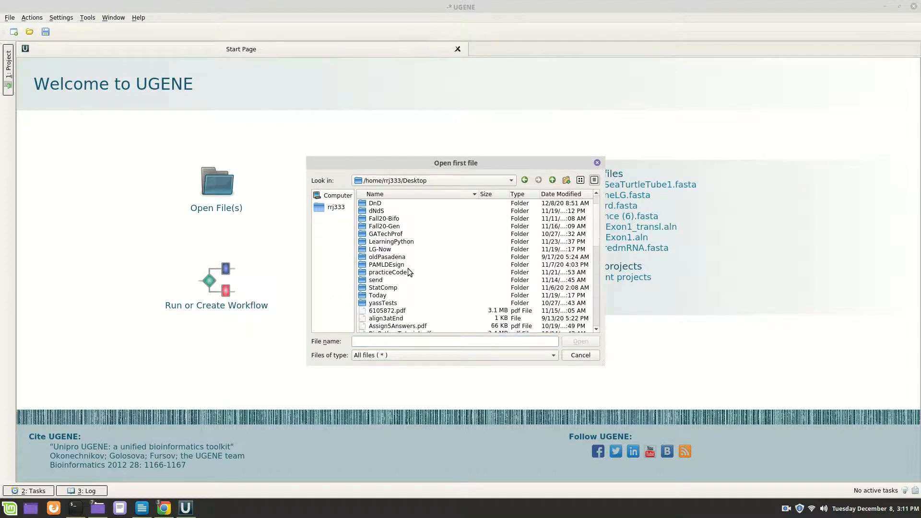
pyautogui.click(445, 181)
pyautogui.click(445, 181)
pyautogui.scroll(-2, 422, 247)
pyautogui.scroll(-1, 422, 247)
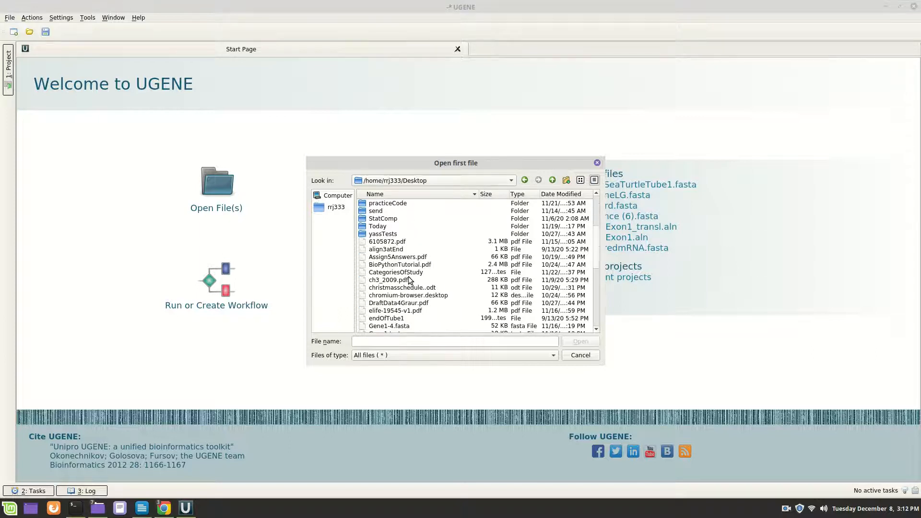
pyautogui.scroll(3, 408, 277)
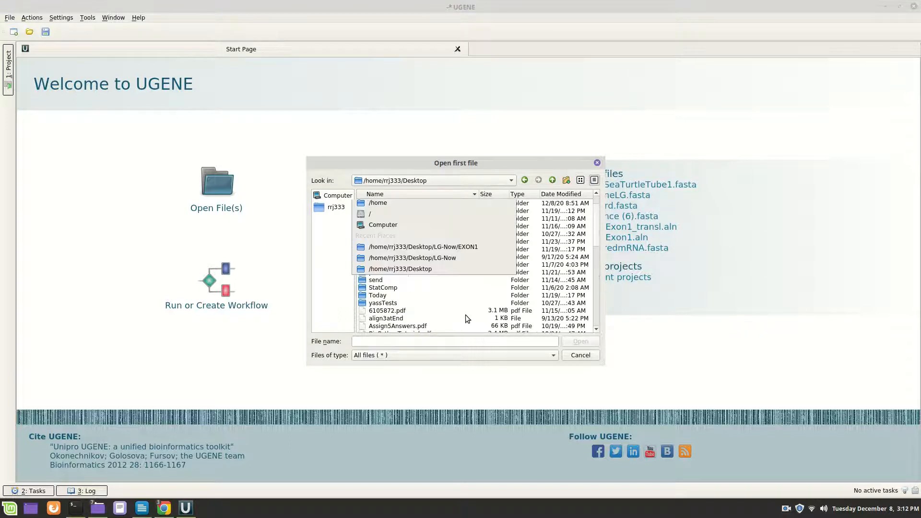
pyautogui.scroll(-4, 427, 270)
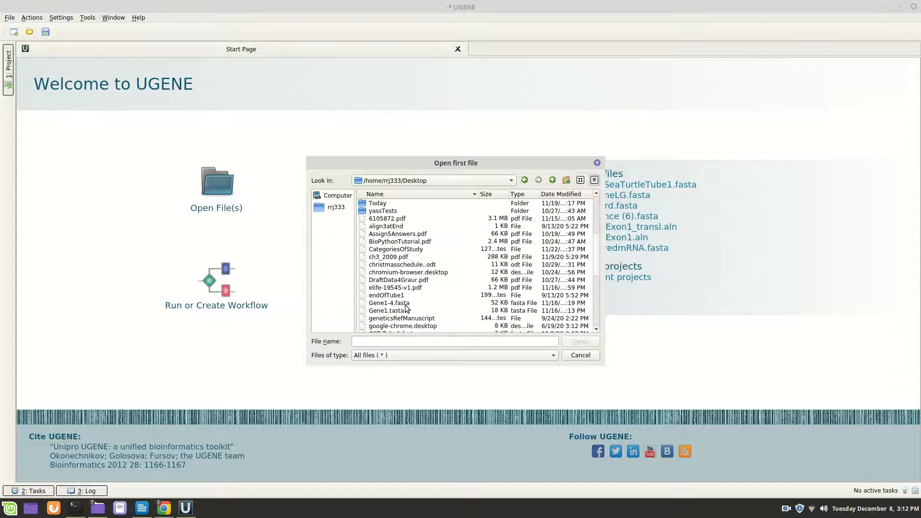
pyautogui.scroll(-2, 404, 308)
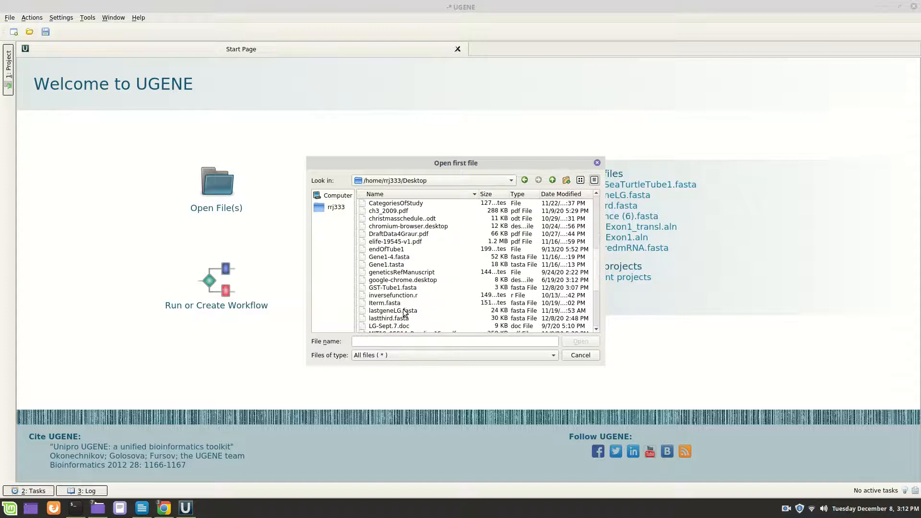
pyautogui.click(376, 313)
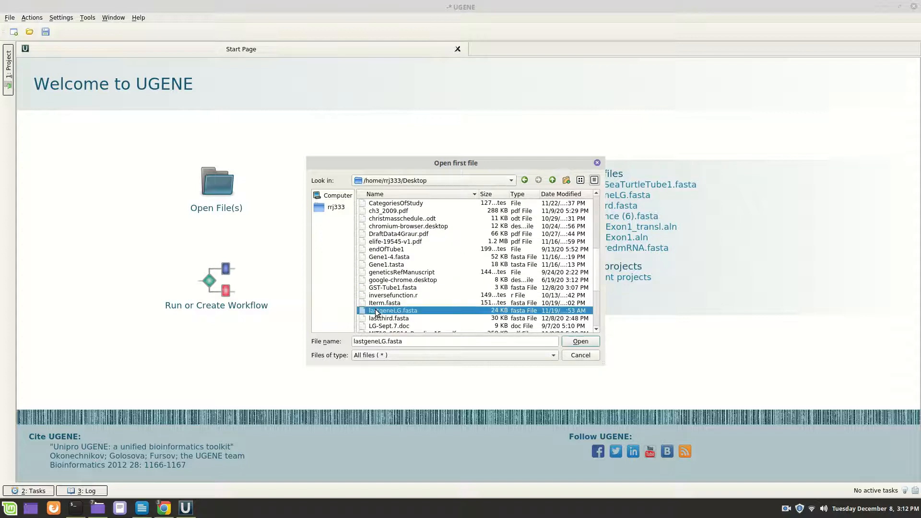
pyautogui.click(575, 343)
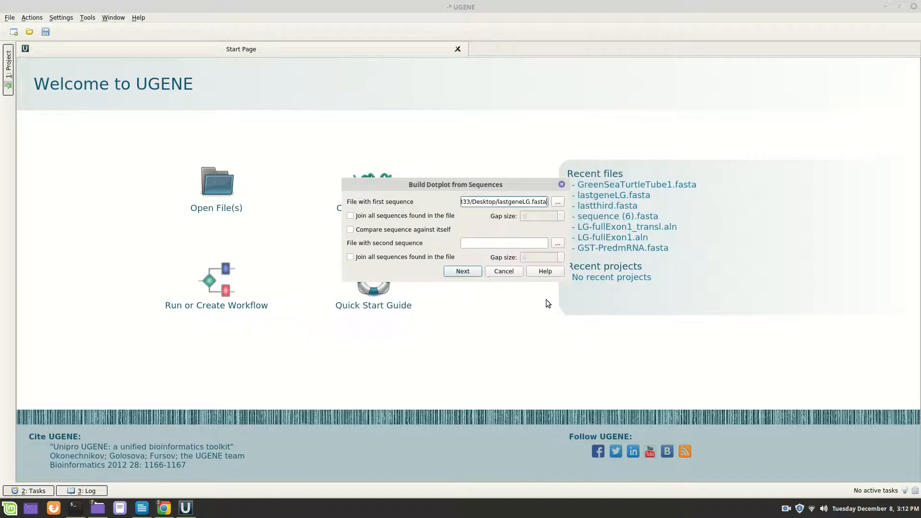
# Choose GST-Tube1.fasta from the Desktop folder as the dotplot's second sequence file.
pyautogui.click(557, 244)
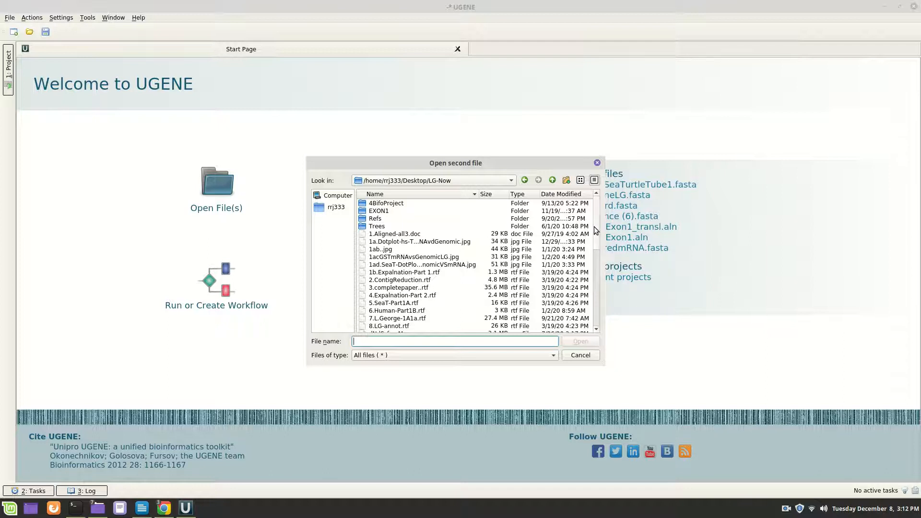
pyautogui.moveTo(594, 225); pyautogui.dragTo(589, 320)
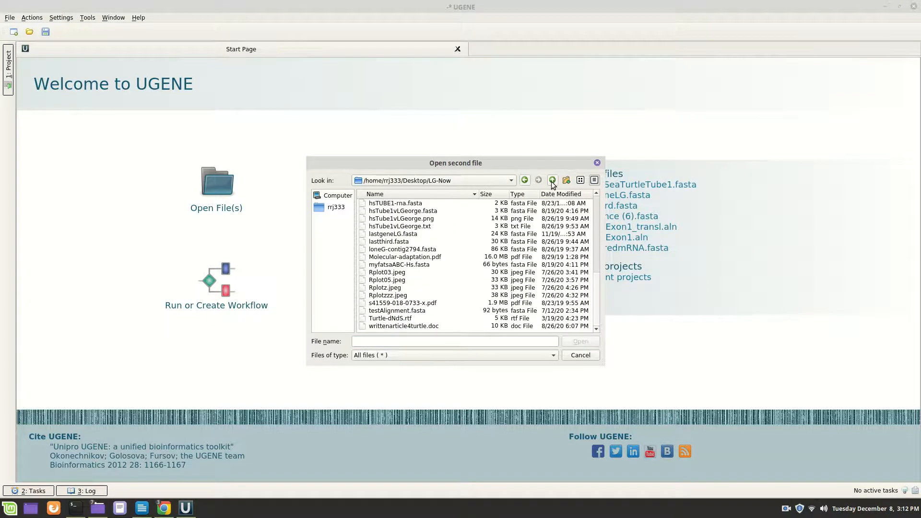
pyautogui.click(552, 181)
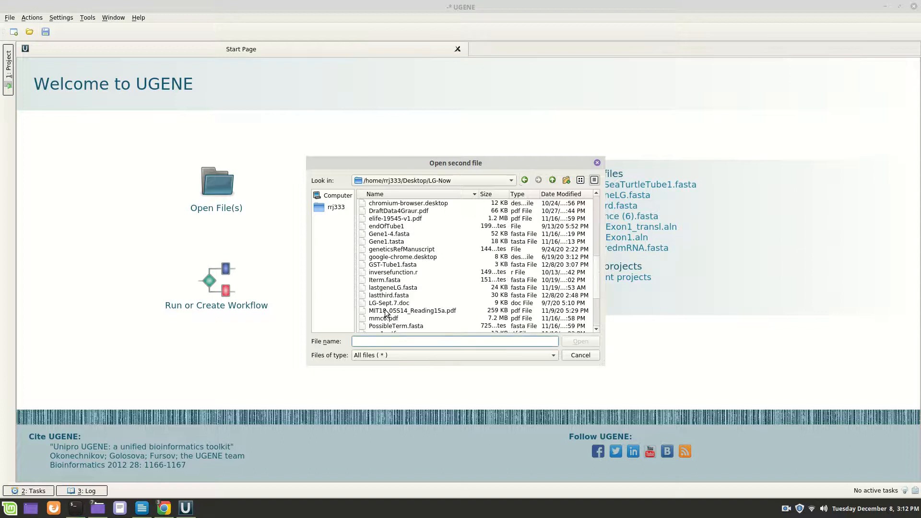
pyautogui.click(384, 266)
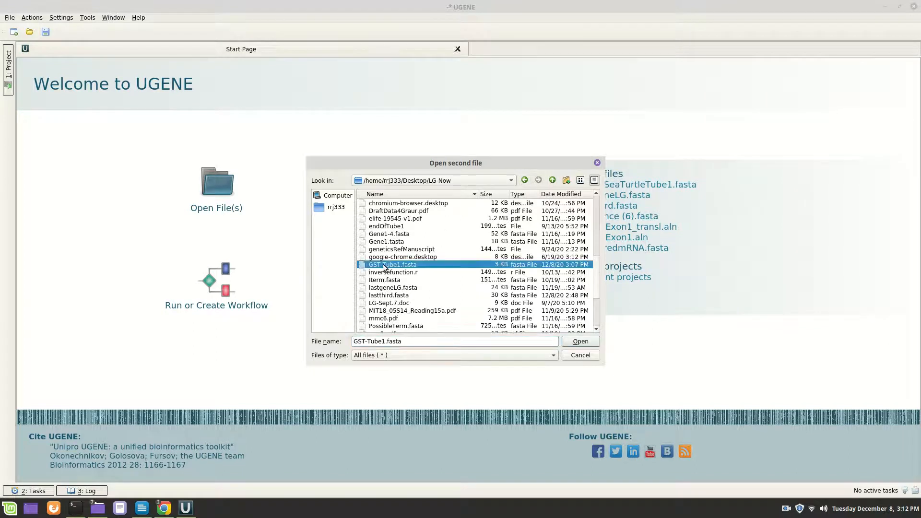
pyautogui.click(883, 8)
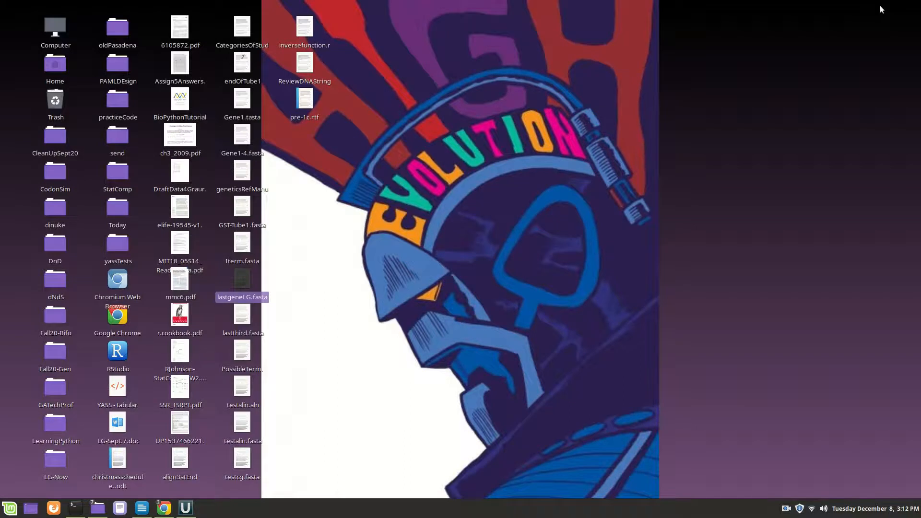
pyautogui.click(186, 507)
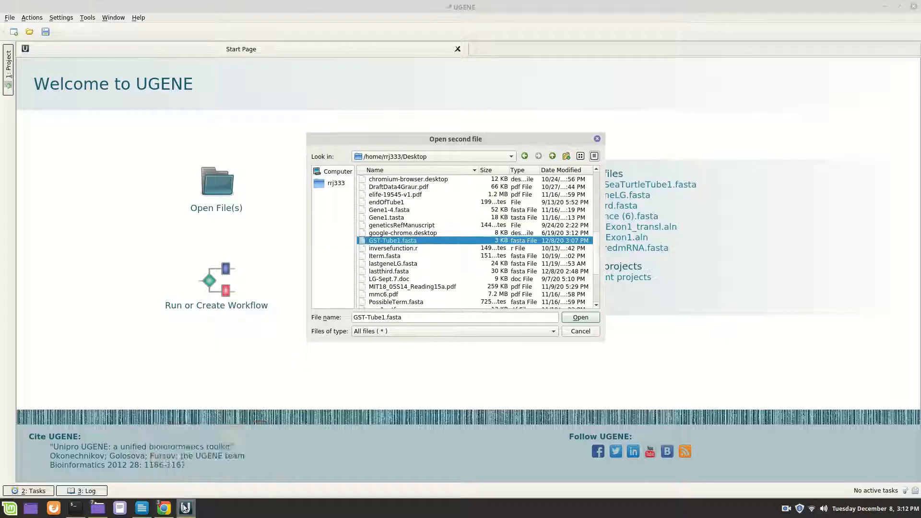
pyautogui.click(581, 317)
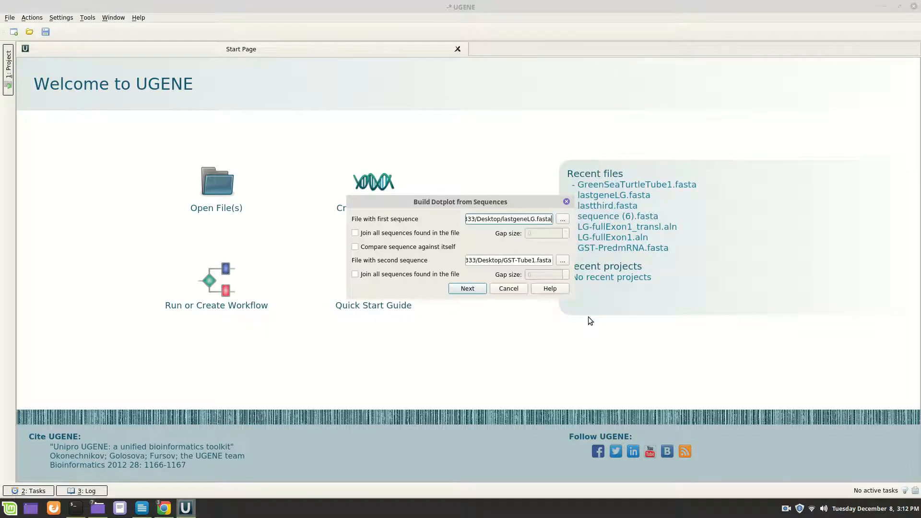
# Build the dotplot with a minimum repeat length of 8 bp and 80% repeats identity, and enlarge its pane vertically.
pyautogui.click(453, 291)
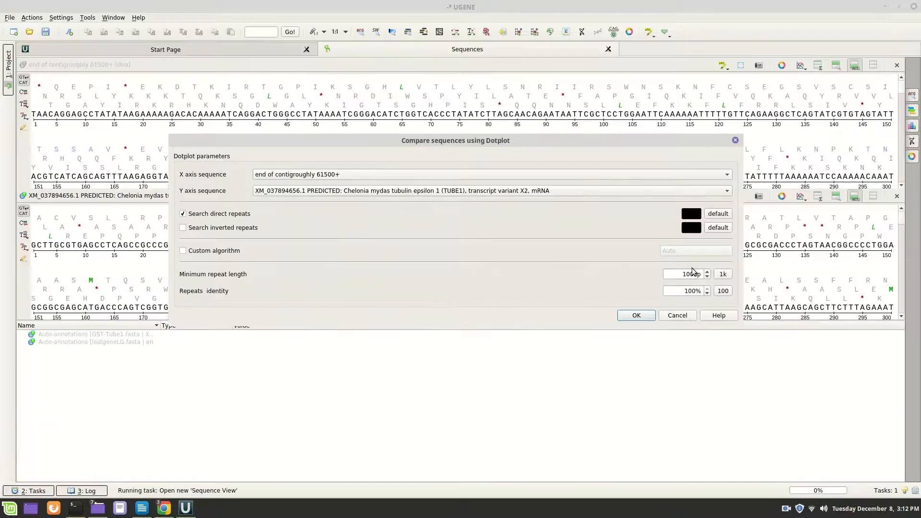
pyautogui.click(723, 274)
pyautogui.click(696, 291)
pyautogui.press('BackSpace')
pyautogui.press('BackSpace')
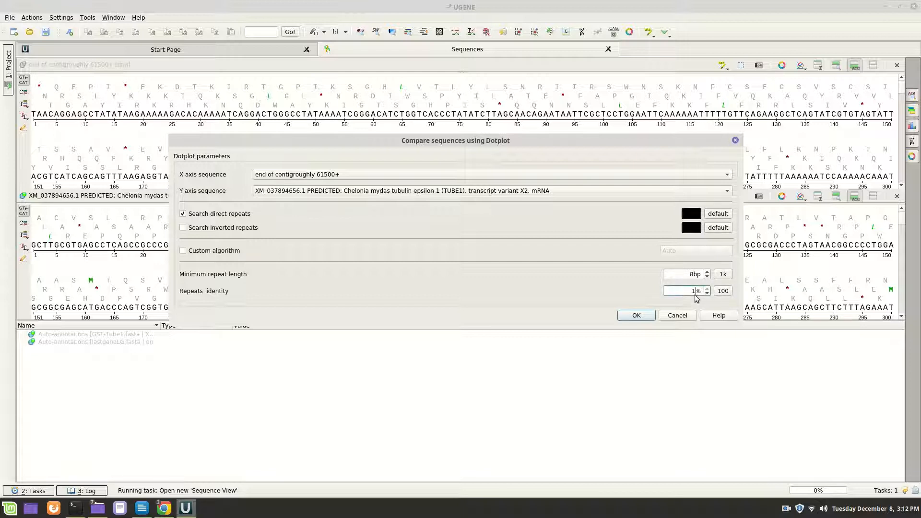
pyautogui.press('BackSpace')
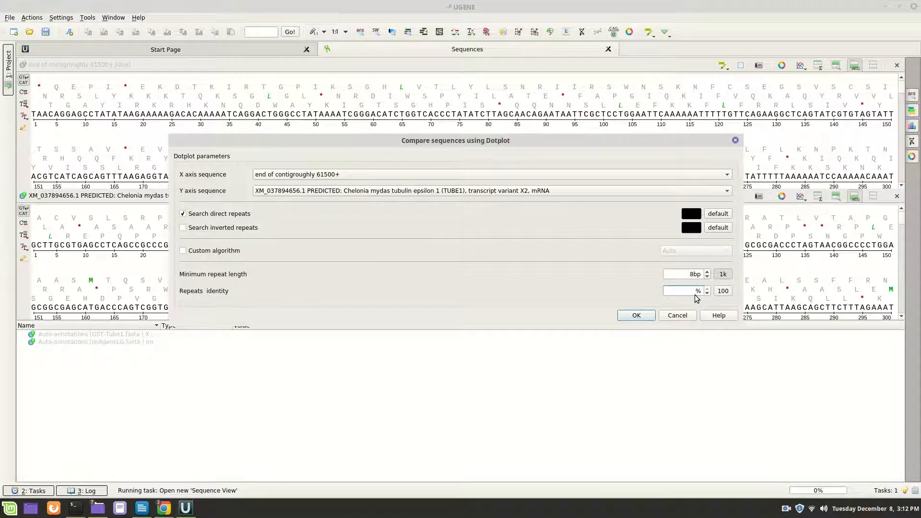
pyautogui.write('80')
pyautogui.click(637, 316)
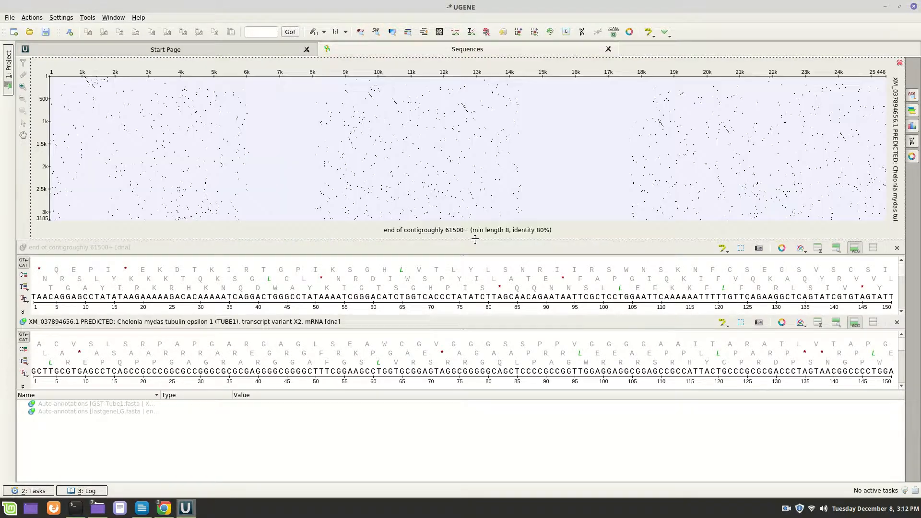
pyautogui.moveTo(475, 239); pyautogui.dragTo(480, 298)
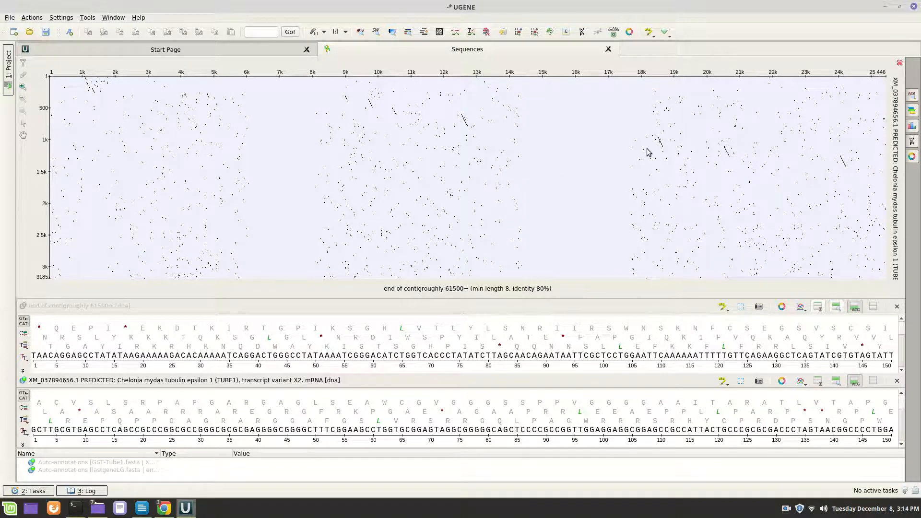
# Inspect the diagonal matches one by one from about 24k back to 9k on the x axis, comparing the matching bases in both sequences.
pyautogui.click(843, 164)
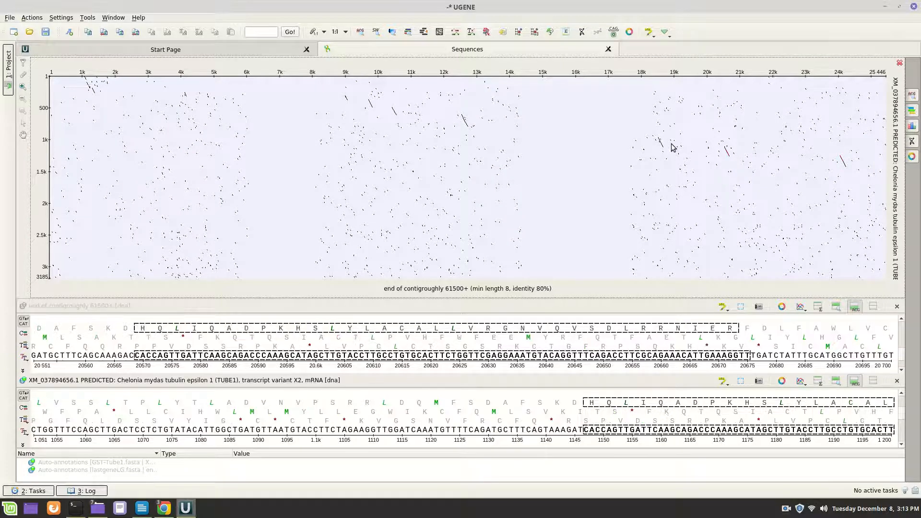
pyautogui.click(660, 142)
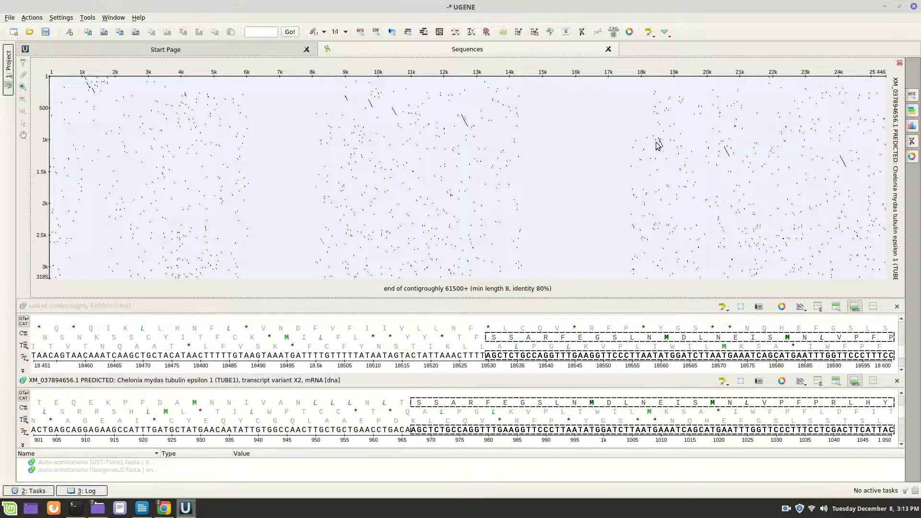
pyautogui.click(462, 120)
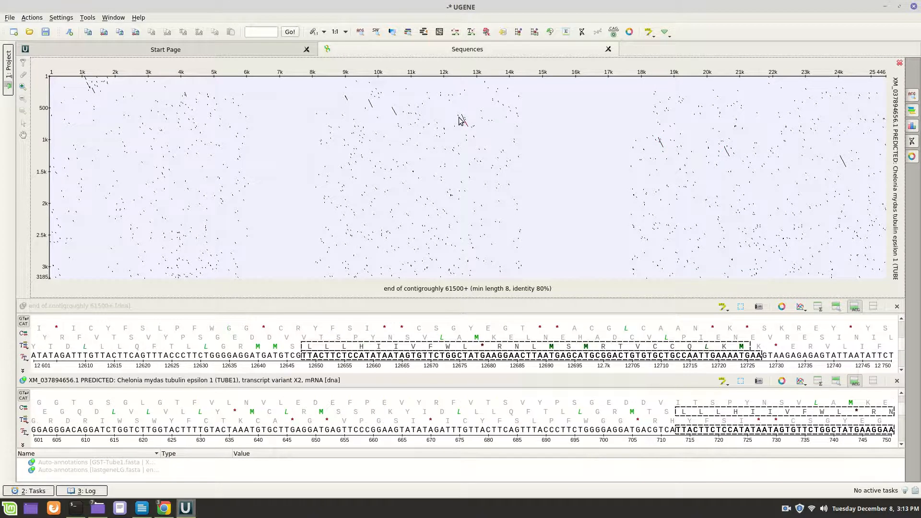
pyautogui.click(394, 112)
pyautogui.click(369, 104)
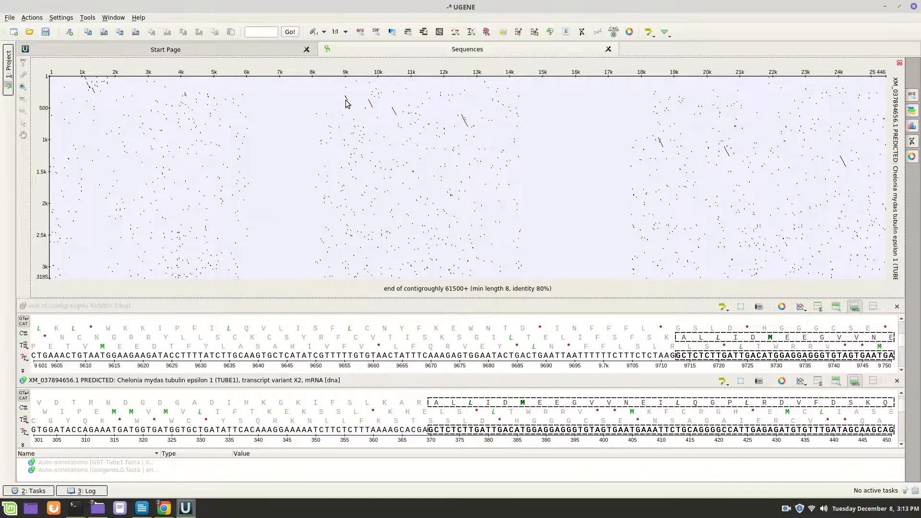
pyautogui.click(346, 98)
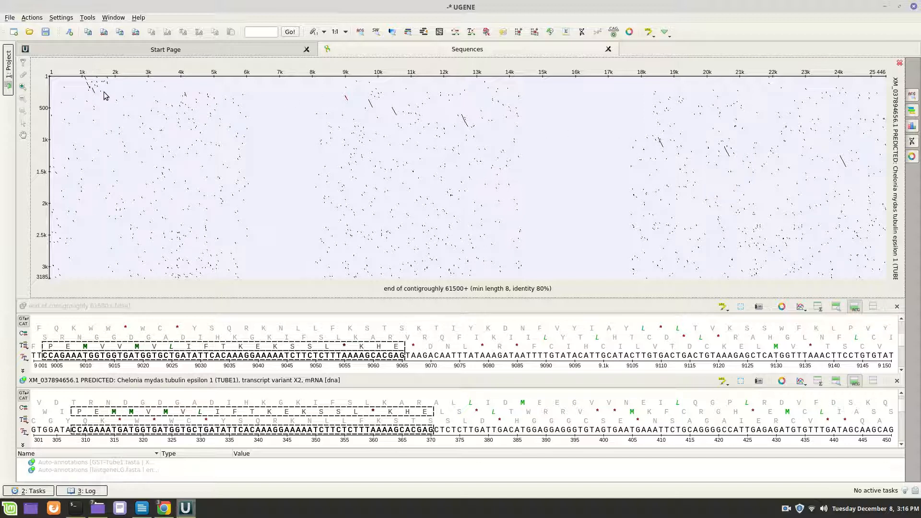
# Examine the short match near 4k on the x axis and recheck the diagonals between about 9k and 13k.
pyautogui.click(187, 99)
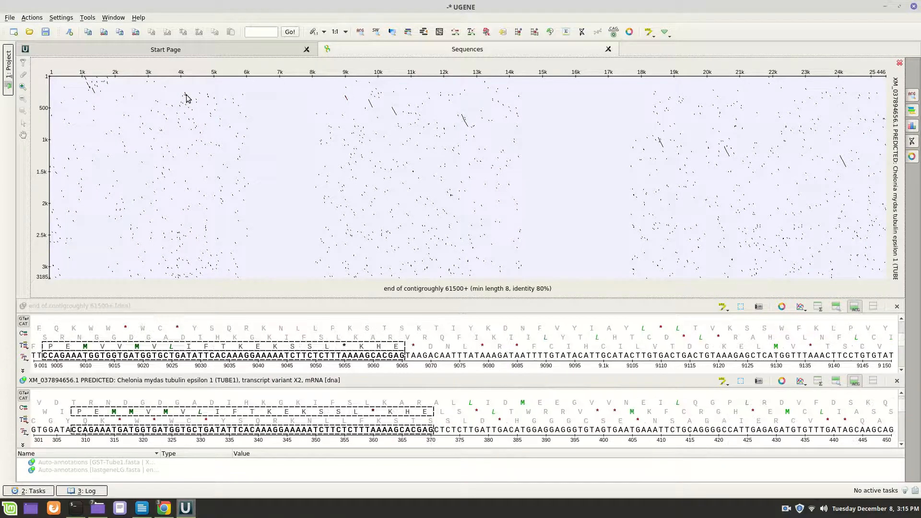
pyautogui.click(188, 98)
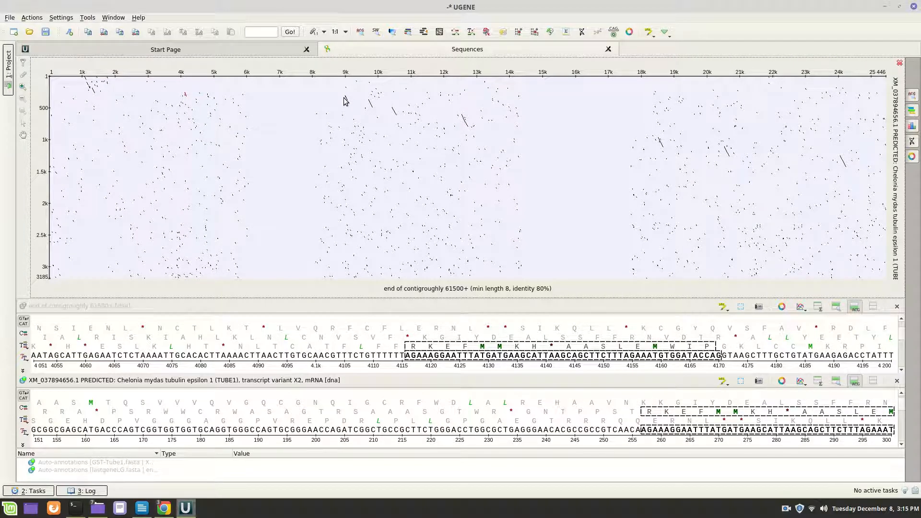
pyautogui.click(367, 103)
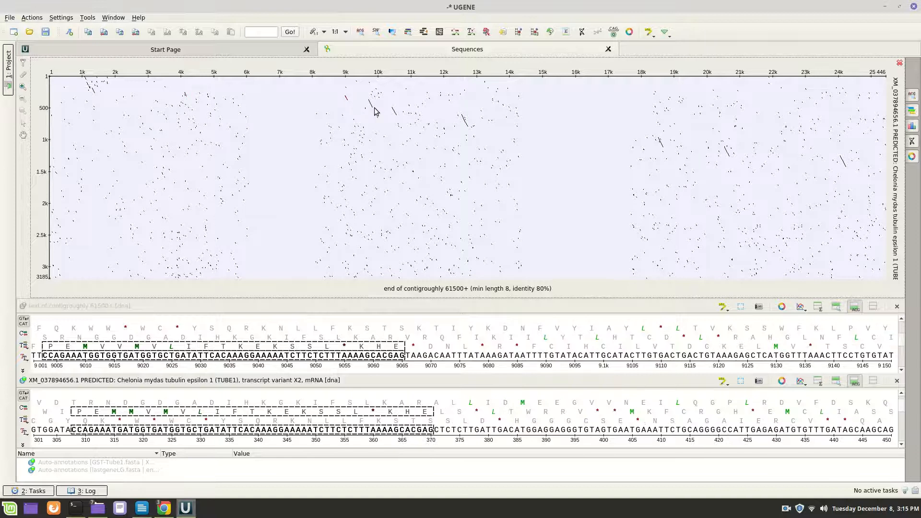
pyautogui.click(458, 118)
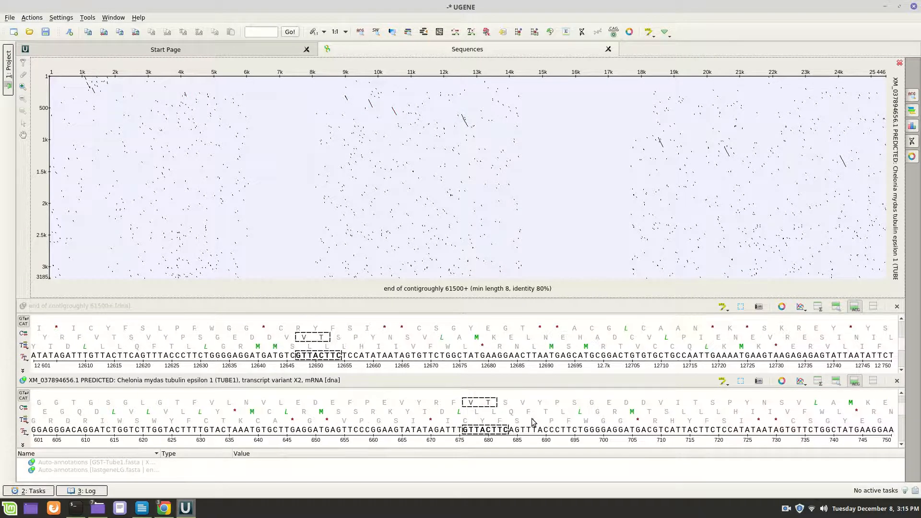
pyautogui.click(785, 509)
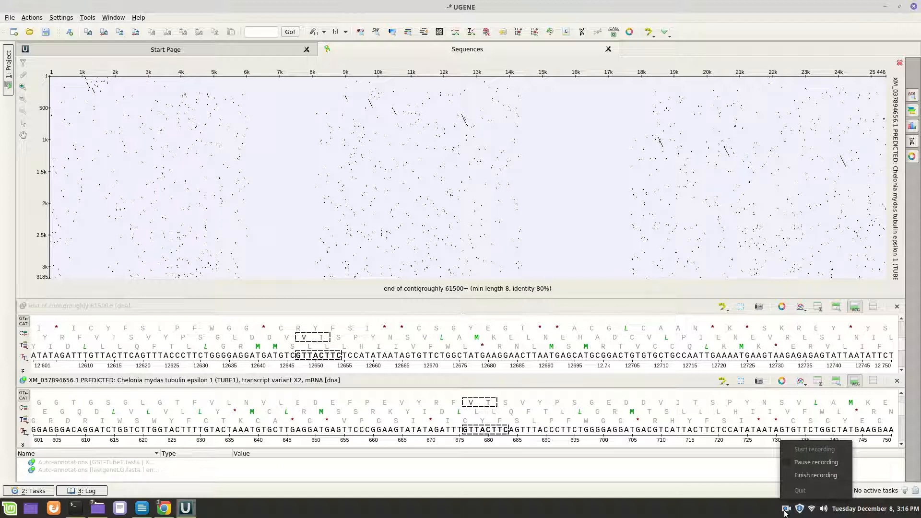
pyautogui.click(786, 511)
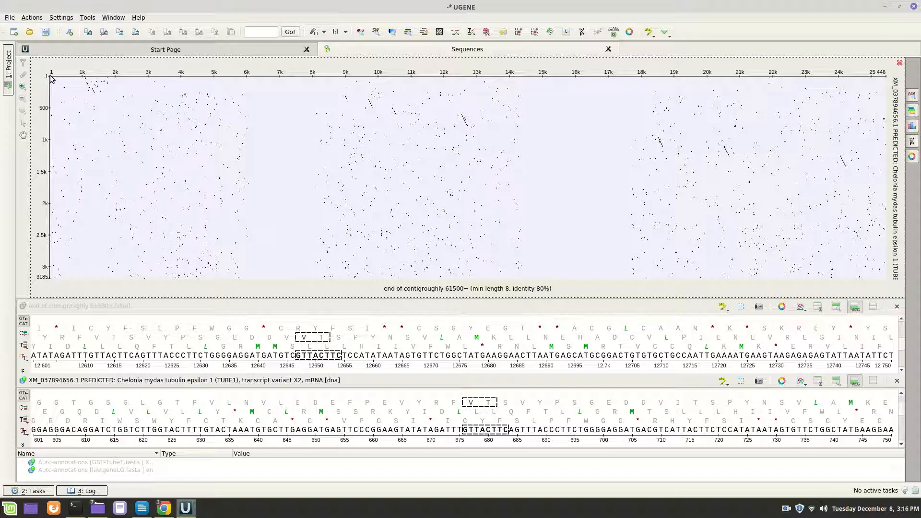
# Select the first diagonal match near 1.1k on the x axis and compare its bases in both sequences.
pyautogui.click(86, 82)
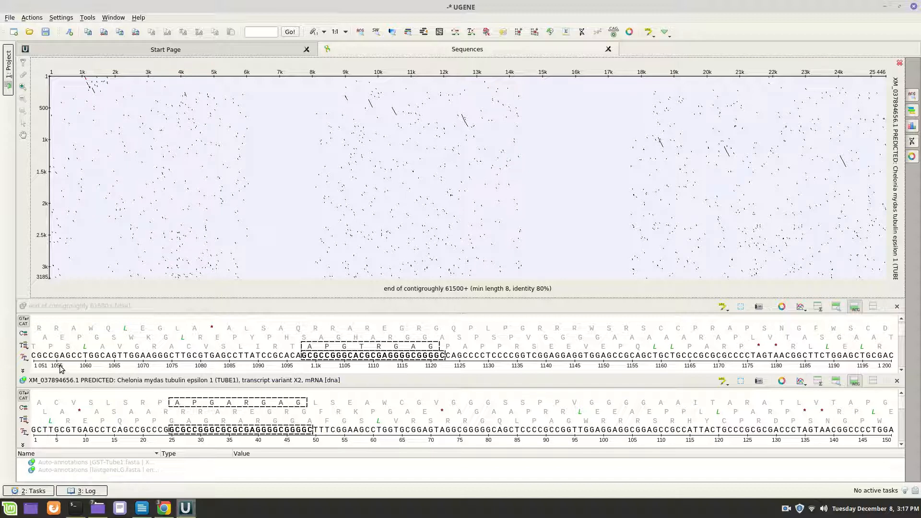
pyautogui.click(786, 511)
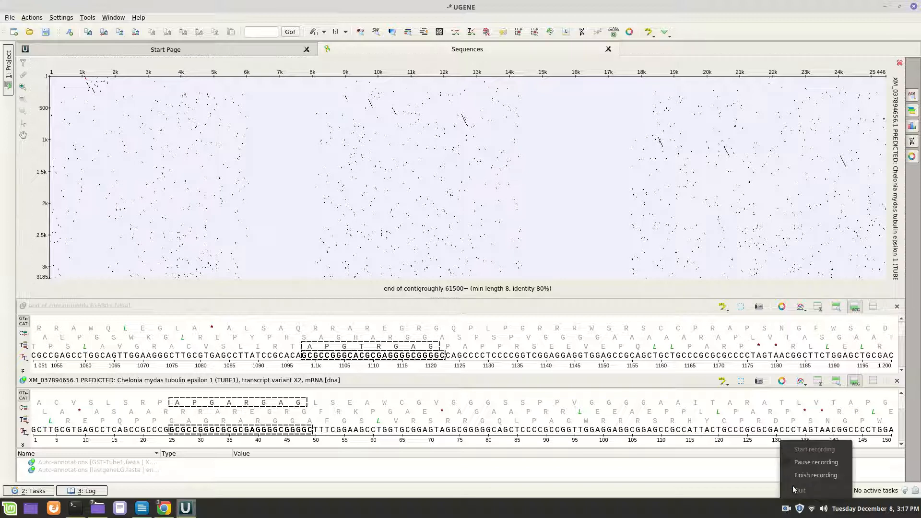